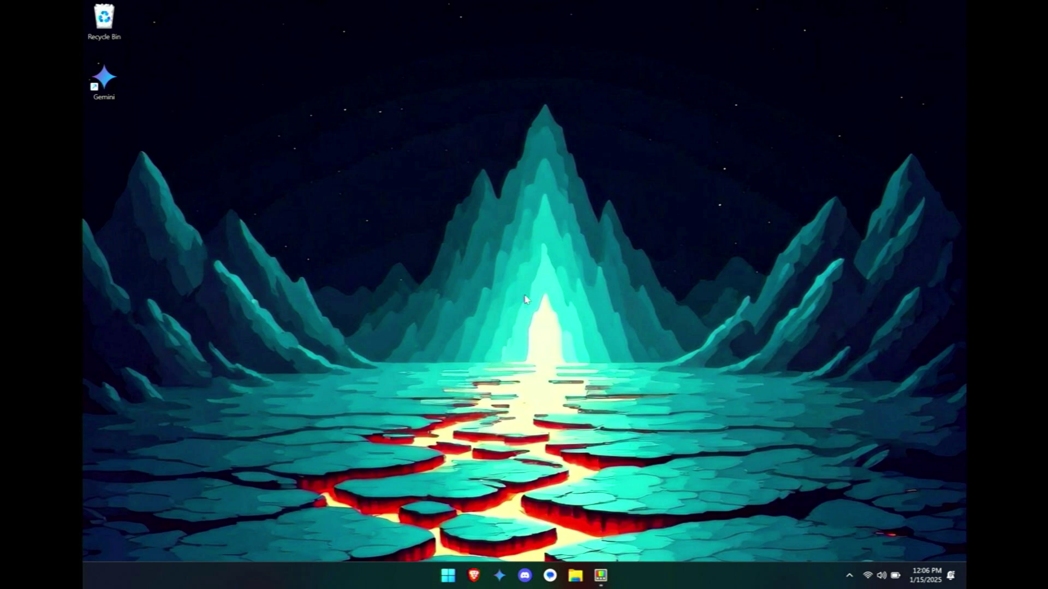
Open the Copilot app with Win+C, look at its extra options, then close it
{"action": "key", "text": "super+c"}
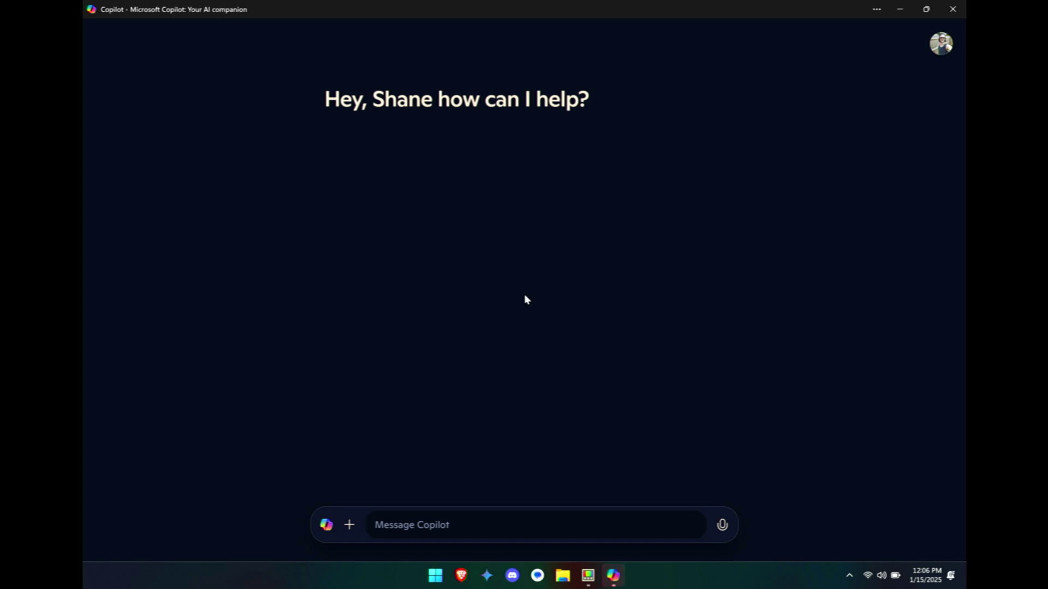
{"action": "left_click", "coordinate": [878, 10]}
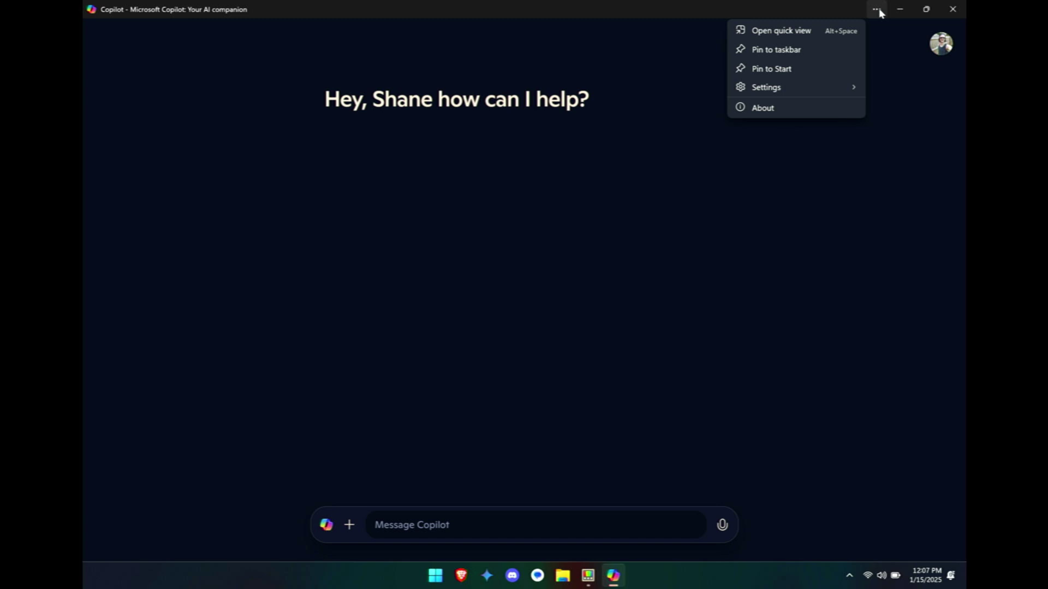
{"action": "left_click", "coordinate": [877, 10]}
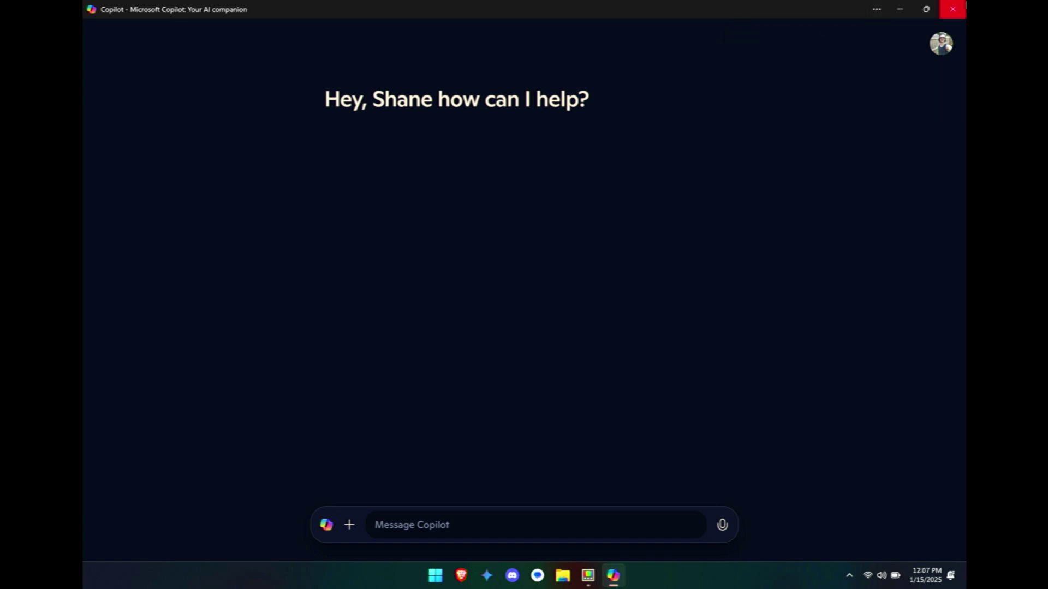
{"action": "left_click", "coordinate": [952, 8]}
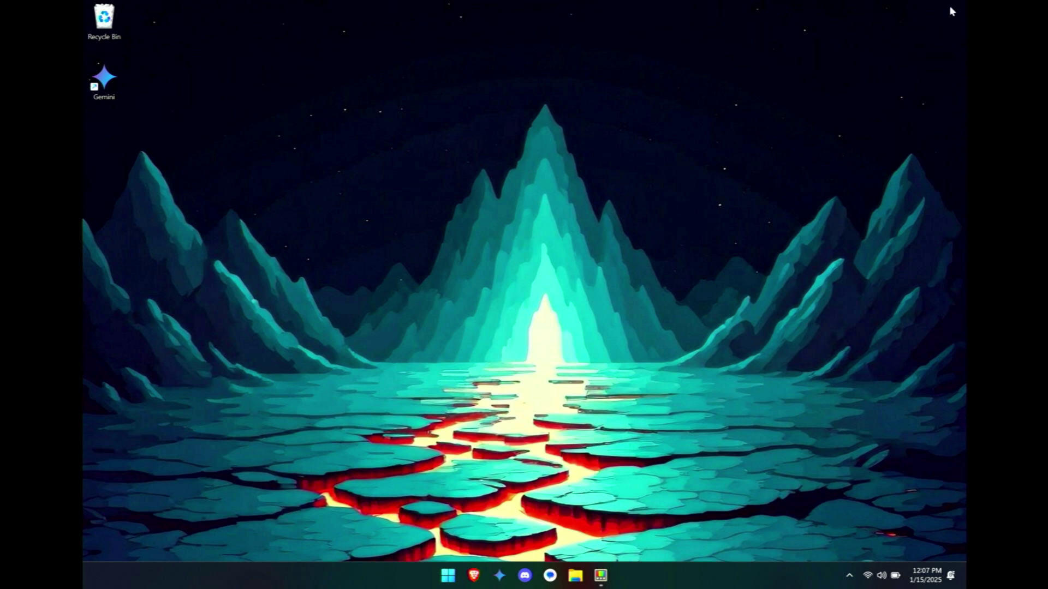
Start installing the Gemini page as an app from Brave's Save and share menu, then cancel
{"action": "left_click_drag", "start_coordinate": [348, 115], "coordinate": [138, 119]}
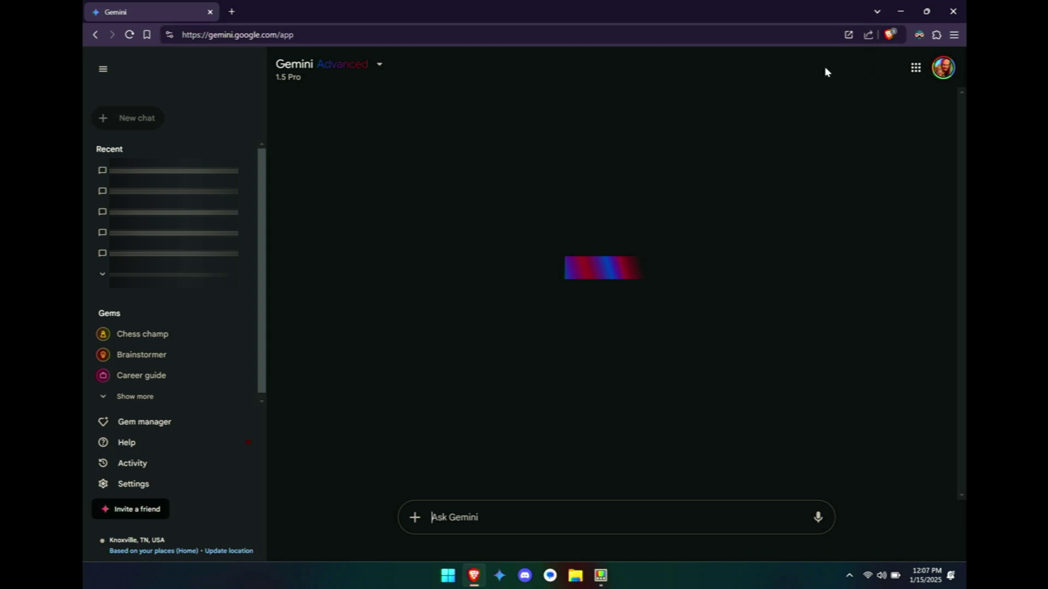
{"action": "left_click", "coordinate": [954, 34]}
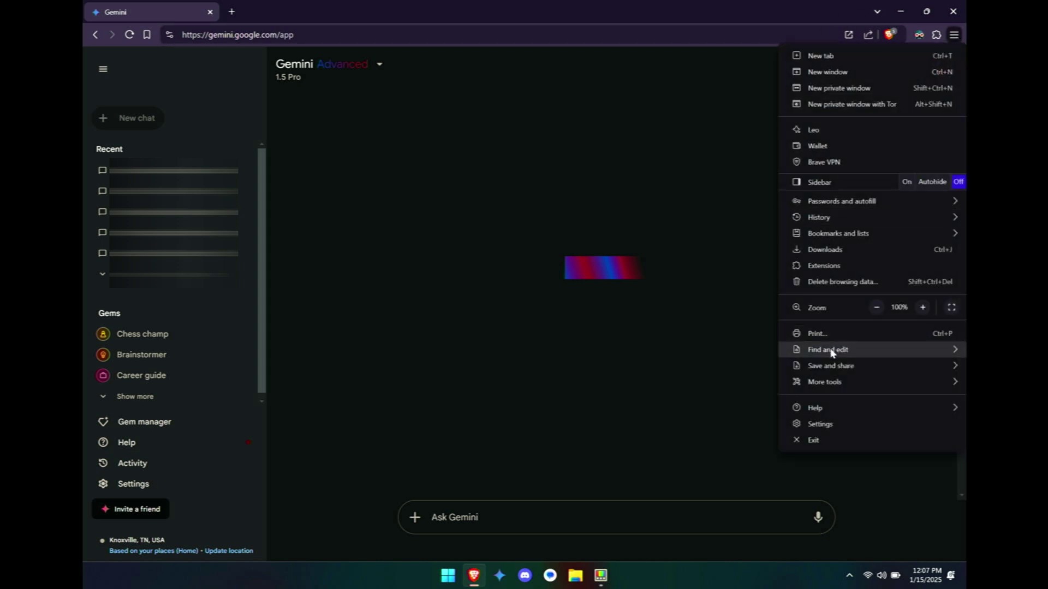
{"action": "mouse_move", "coordinate": [832, 366]}
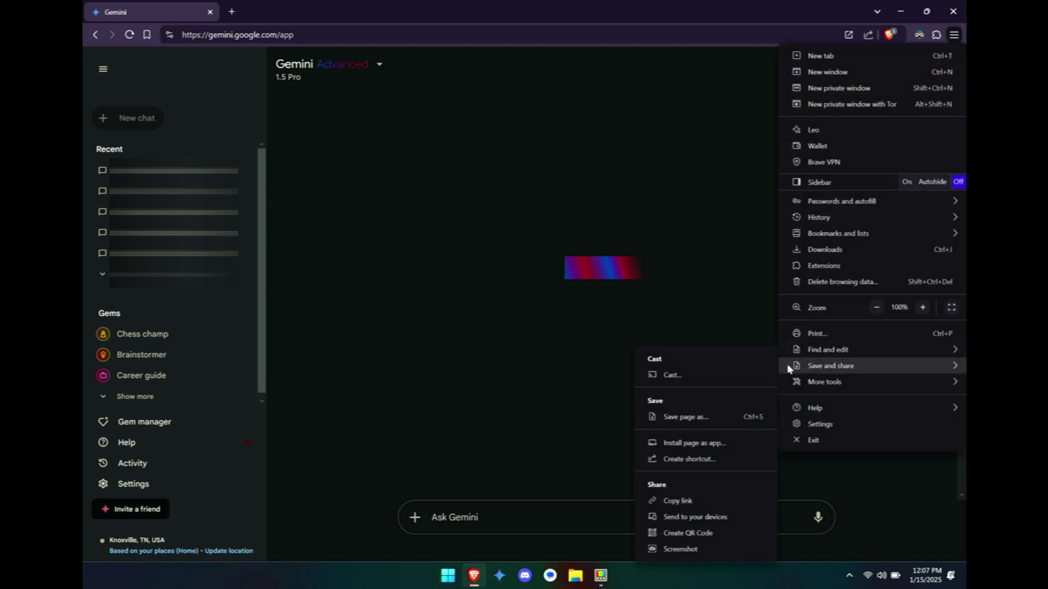
{"action": "left_click", "coordinate": [688, 447]}
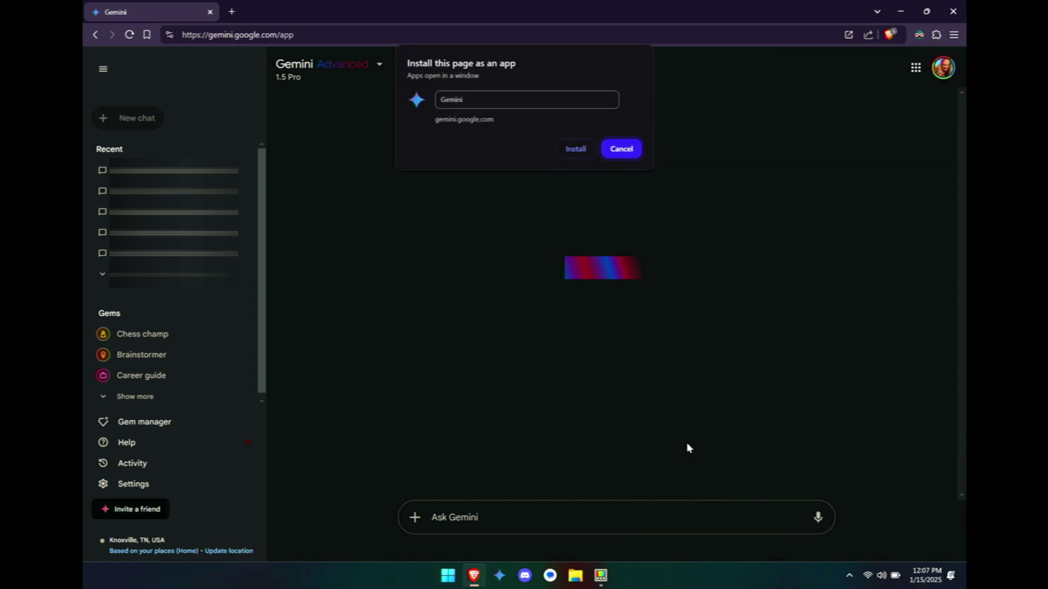
{"action": "left_click", "coordinate": [622, 152]}
Close Brave and keep the Gemini desktop shortcut in its top-left slot
{"action": "left_click", "coordinate": [952, 11]}
{"action": "left_click_drag", "start_coordinate": [90, 67], "coordinate": [477, 183]}
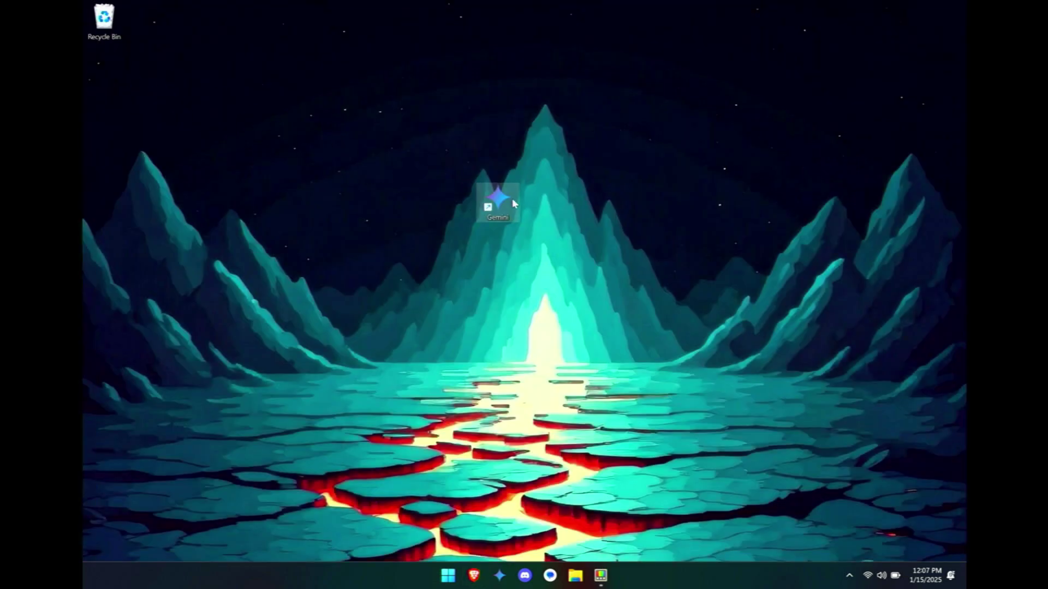
{"action": "left_click_drag", "start_coordinate": [114, 70], "coordinate": [115, 72]}
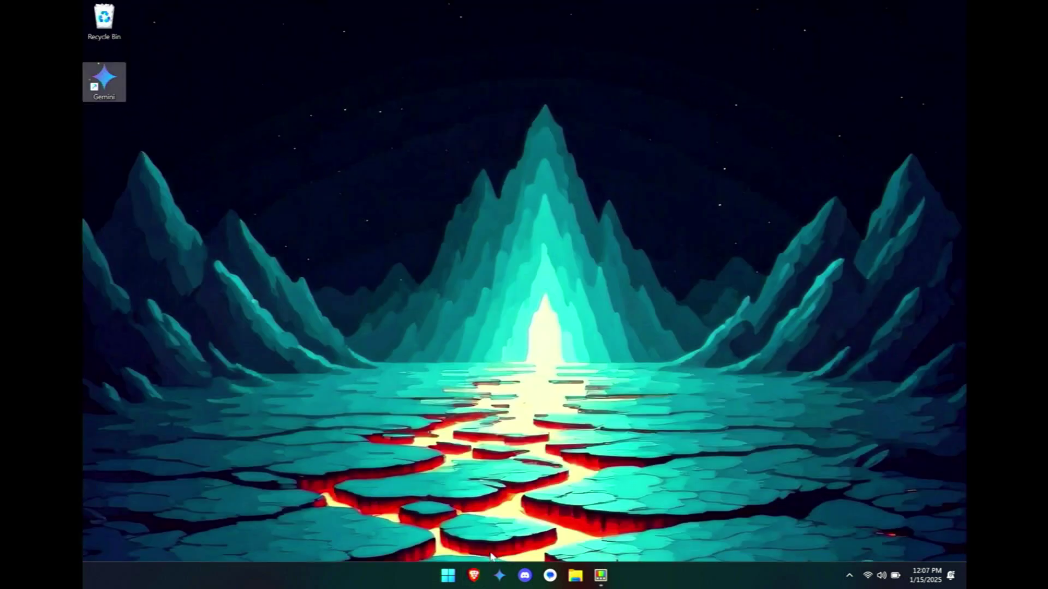
Search Start for 'gemini', launch the Gemini app, then close its window
{"action": "left_click", "coordinate": [447, 577]}
{"action": "type", "text": "gemini"}
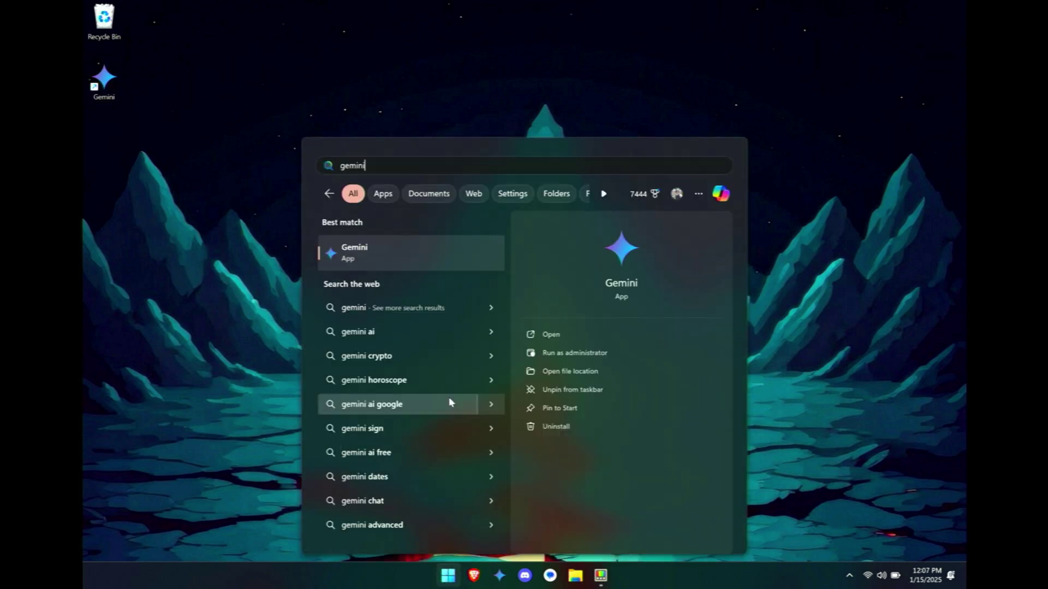
{"action": "left_click", "coordinate": [381, 265]}
{"action": "key", "text": "super"}
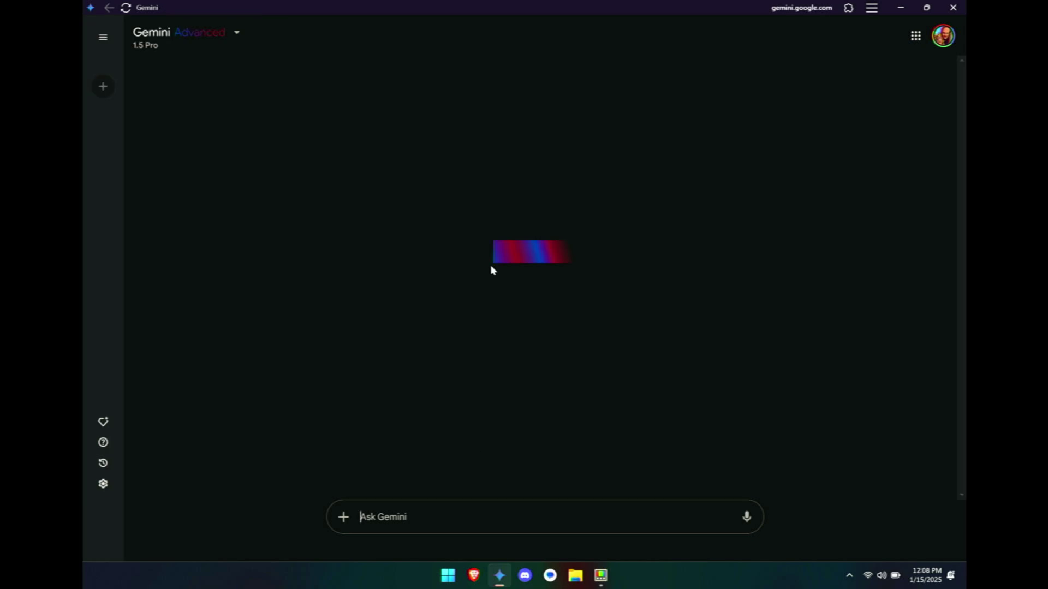
{"action": "left_click", "coordinate": [953, 7]}
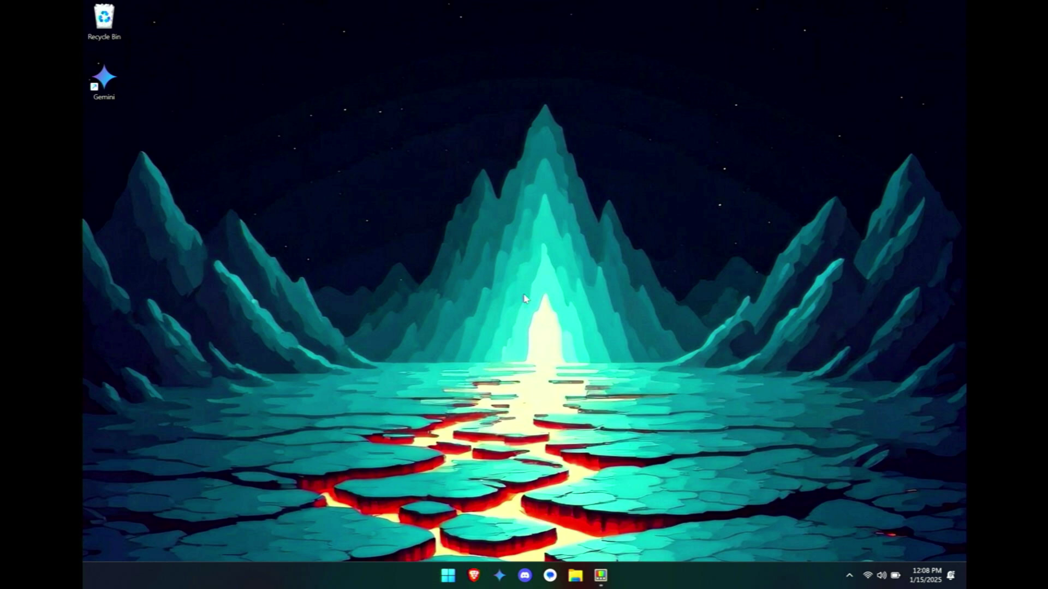
Set the Gemini shortcut's Properties shortcut key to Ctrl + Alt + G and apply it
{"action": "left_click", "coordinate": [109, 95]}
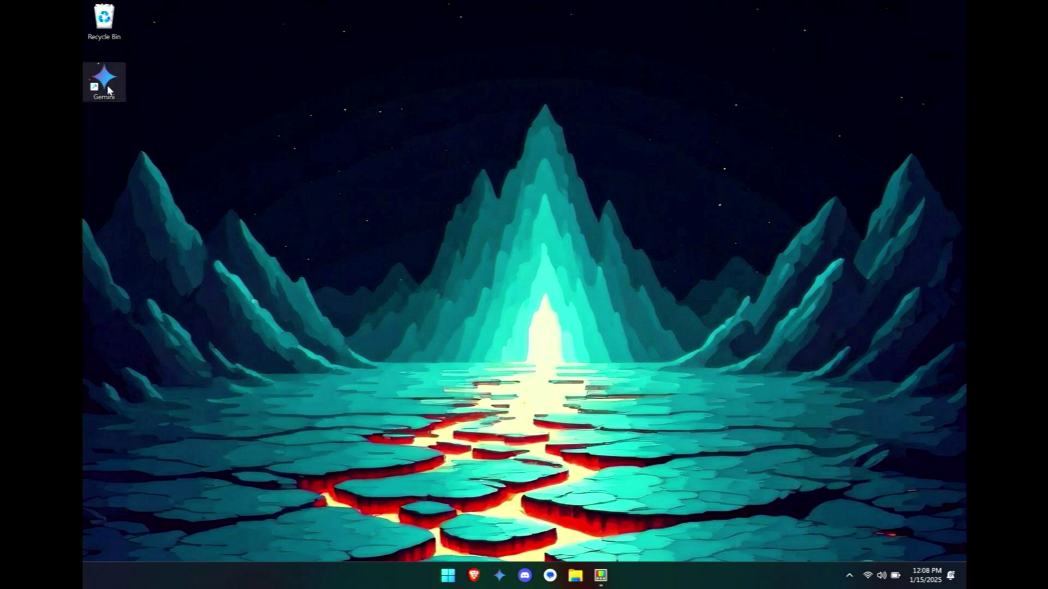
{"action": "right_click", "coordinate": [109, 90]}
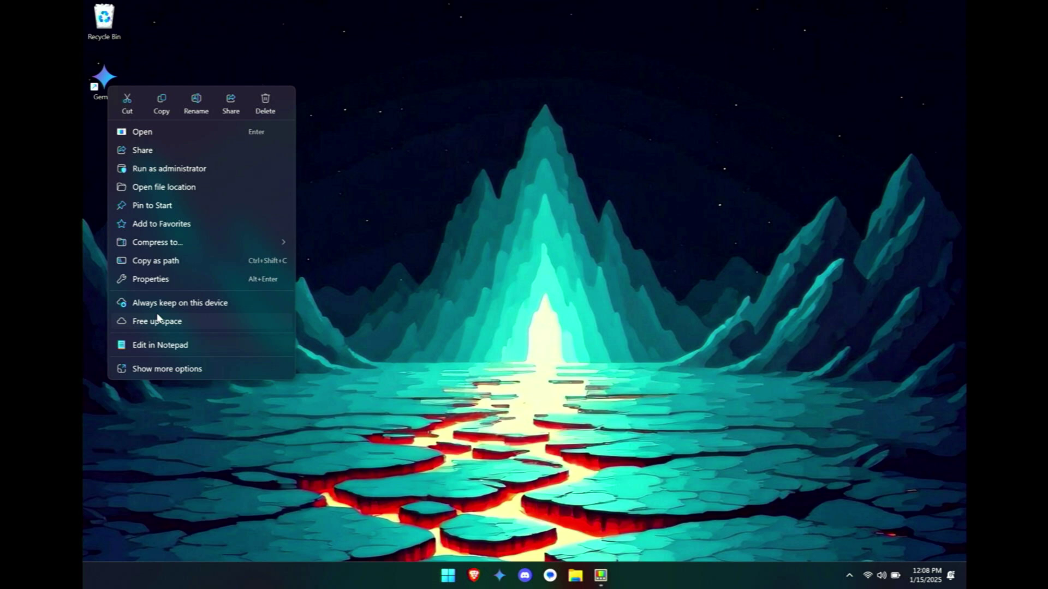
{"action": "left_click", "coordinate": [158, 279]}
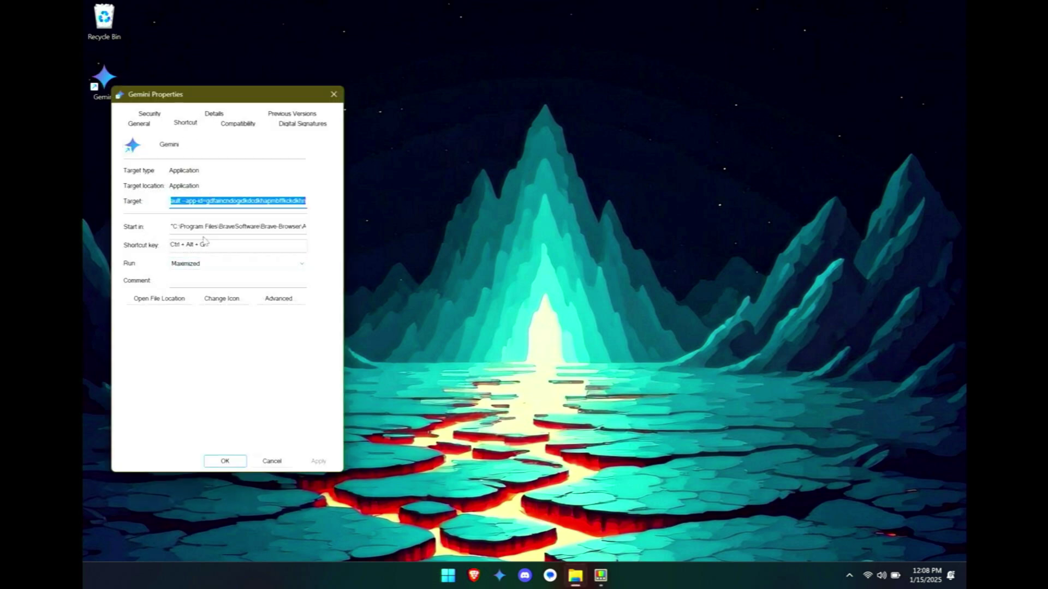
{"action": "left_click_drag", "start_coordinate": [226, 99], "coordinate": [357, 70]}
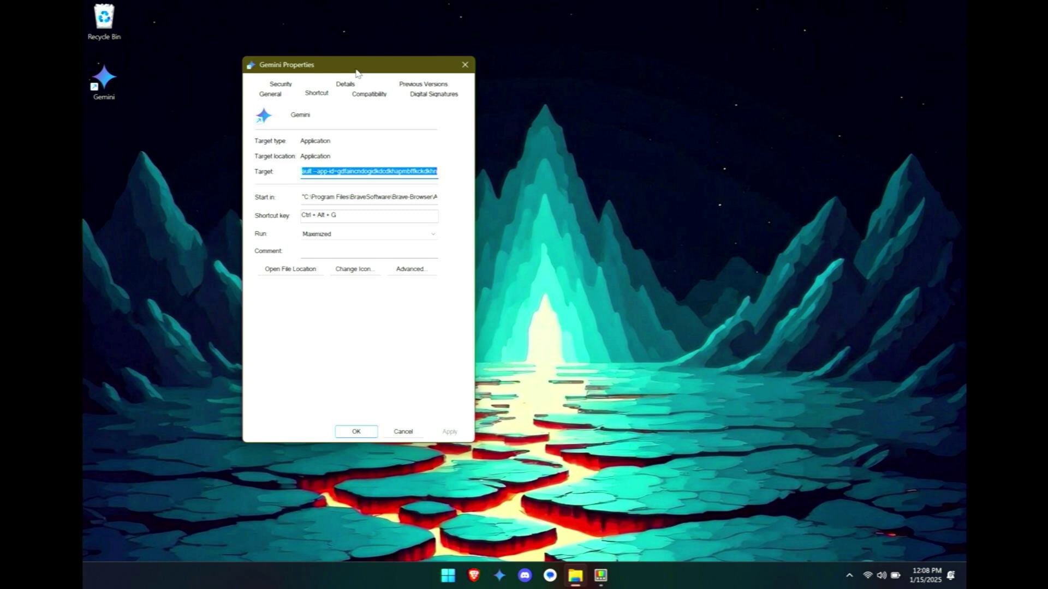
{"action": "left_click", "coordinate": [353, 219]}
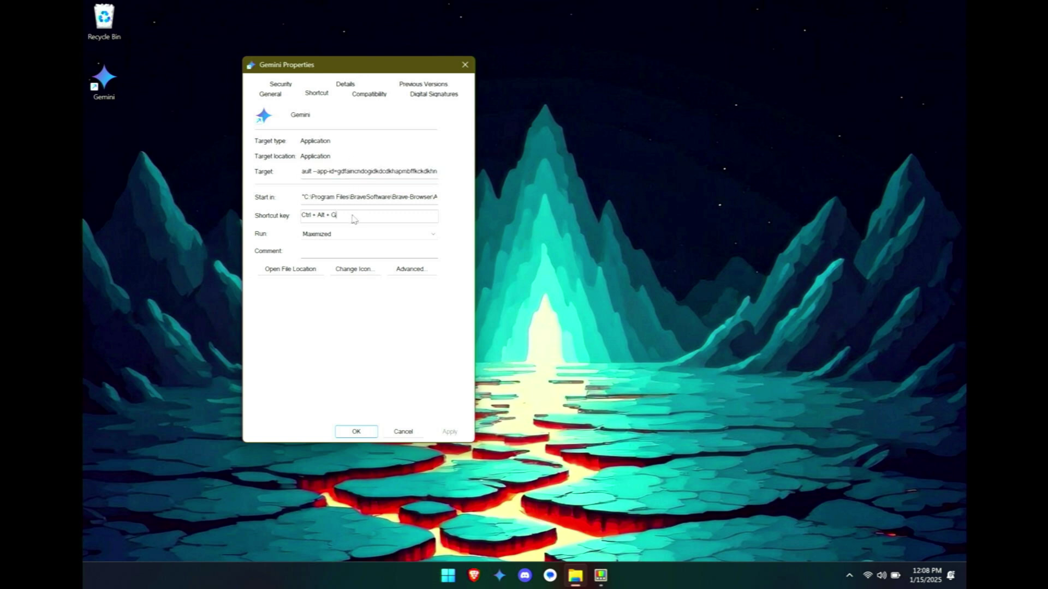
{"action": "key", "text": "ctrl+alt"}
{"action": "key", "text": "ctrl+alt+g"}
{"action": "left_click", "coordinate": [450, 432]}
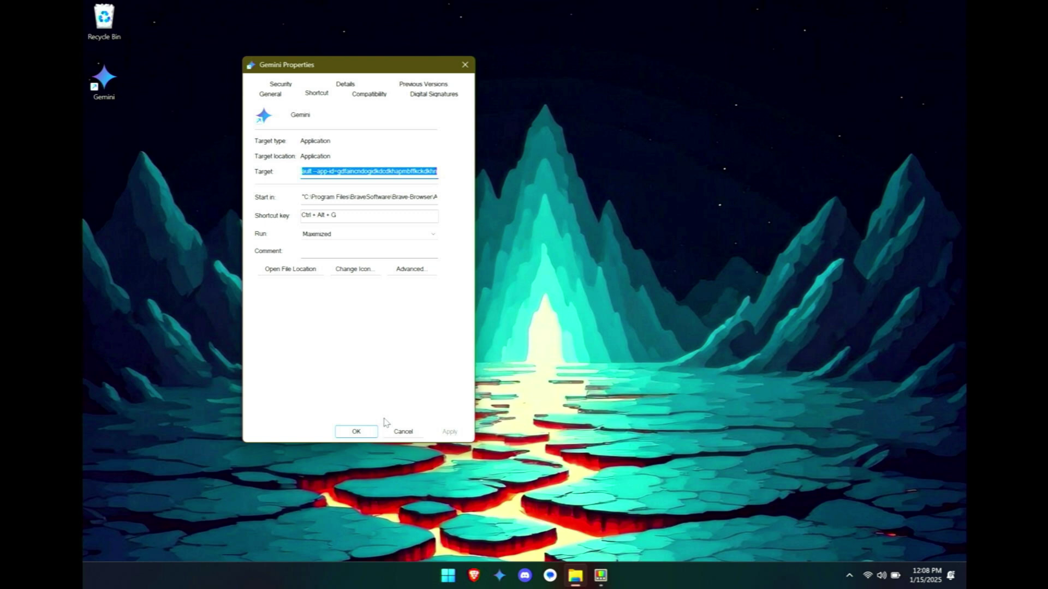
{"action": "left_click", "coordinate": [356, 433]}
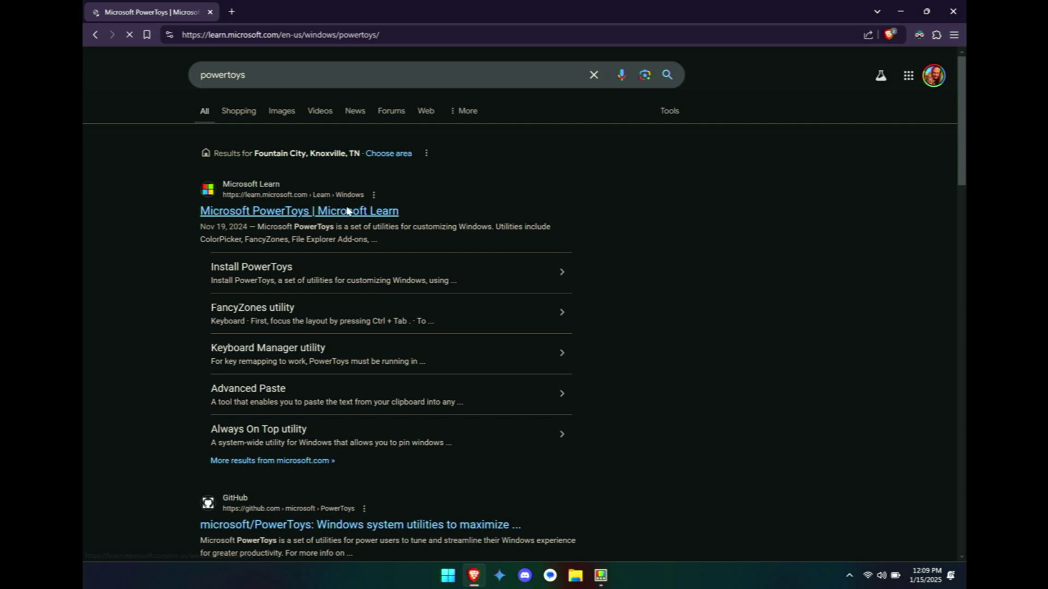
{"action": "scroll", "coordinate": [517, 346], "scroll_direction": "down", "scroll_amount": 2}
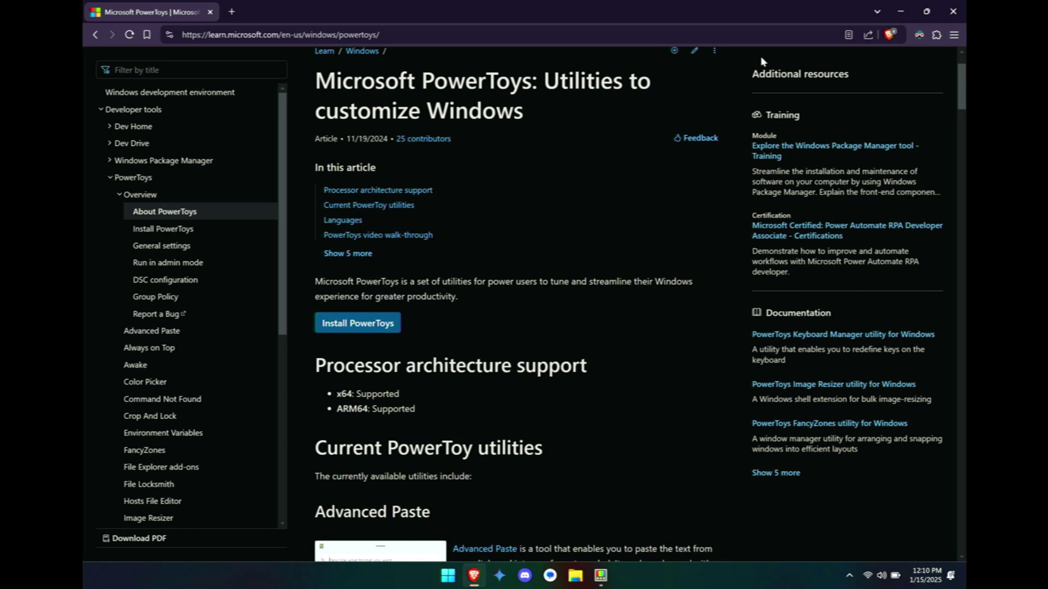
{"action": "left_click", "coordinate": [953, 11]}
{"action": "left_click", "coordinate": [601, 578]}
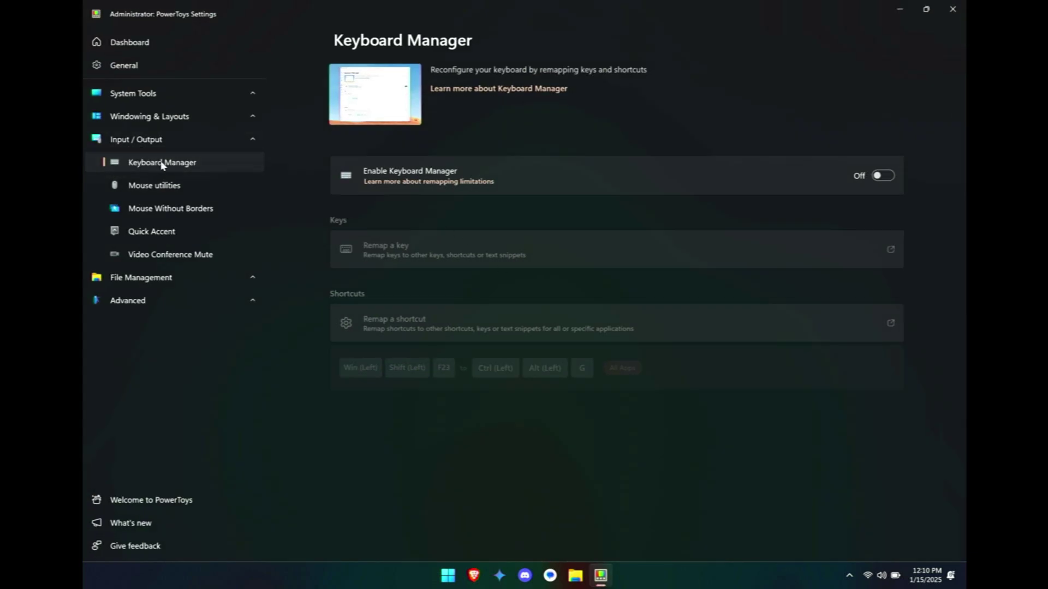
Switch Enable Keyboard Manager on and open the Remap a shortcut editor
{"action": "left_click", "coordinate": [879, 177]}
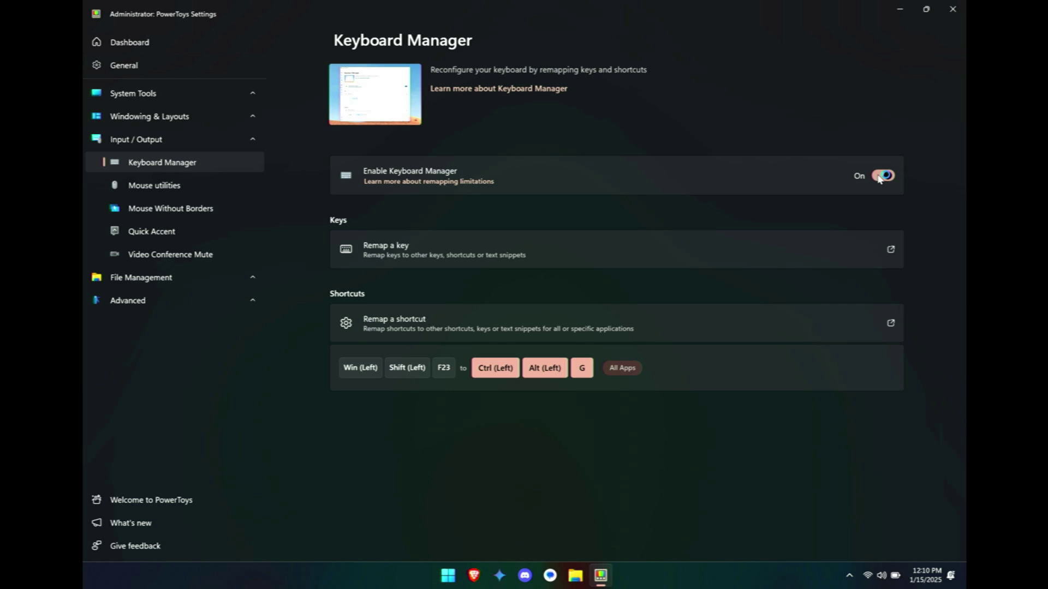
{"action": "left_click", "coordinate": [463, 325]}
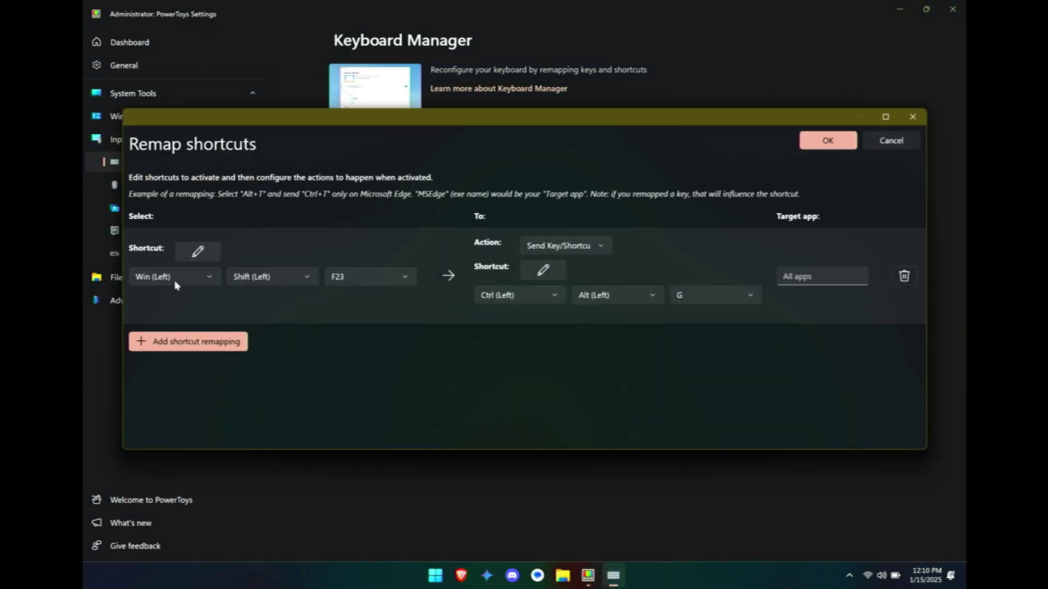
Record Win+Shift+F23 (Copilot key) as the source, keep Ctrl+Alt+G as target, and save
{"action": "left_click", "coordinate": [208, 255]}
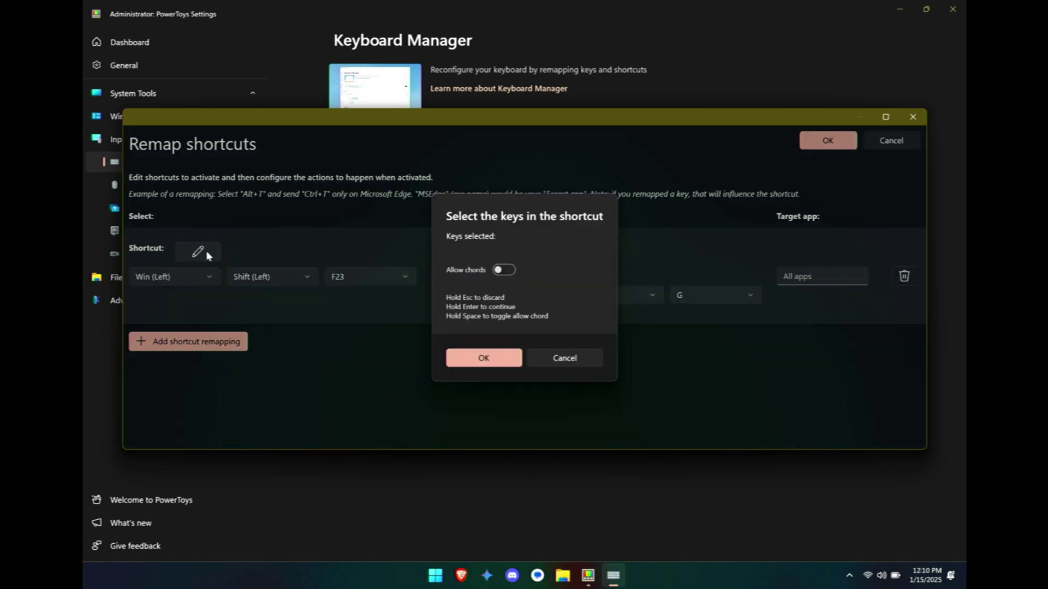
{"action": "key", "text": "super+shift+F23"}
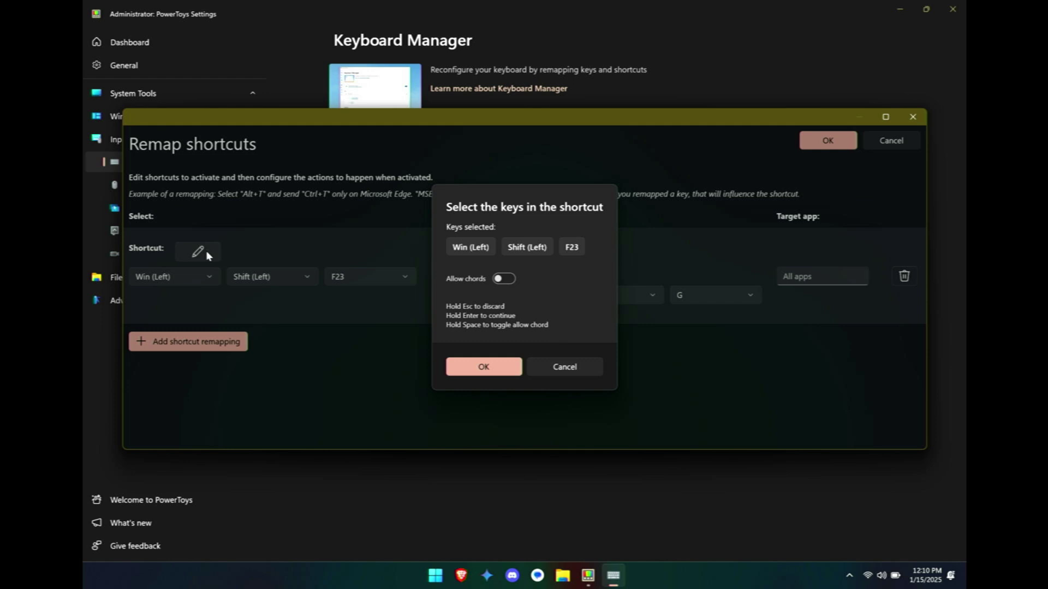
{"action": "key", "text": "Return"}
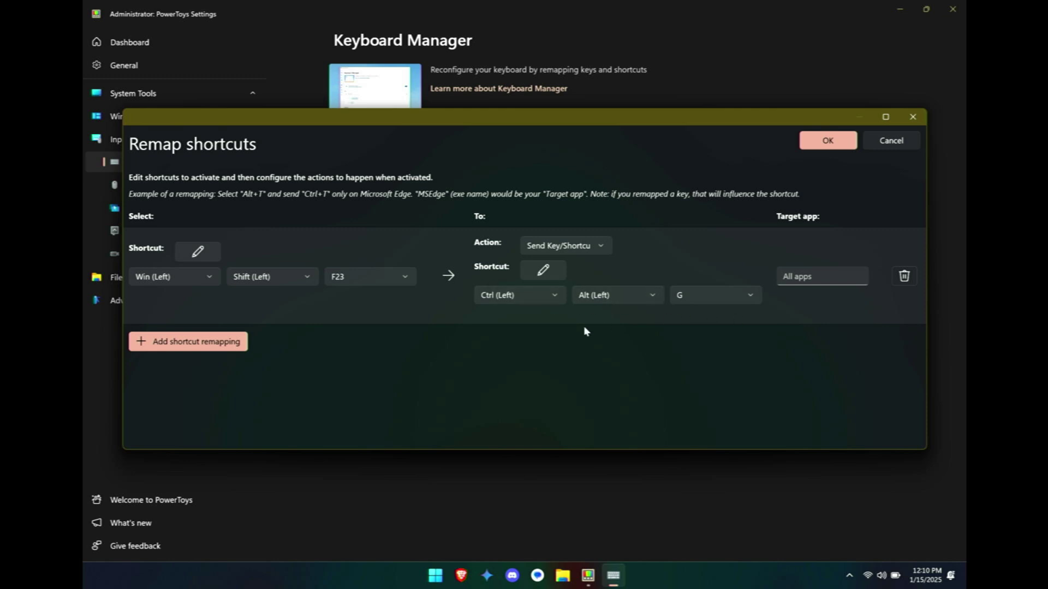
{"action": "left_click", "coordinate": [839, 142]}
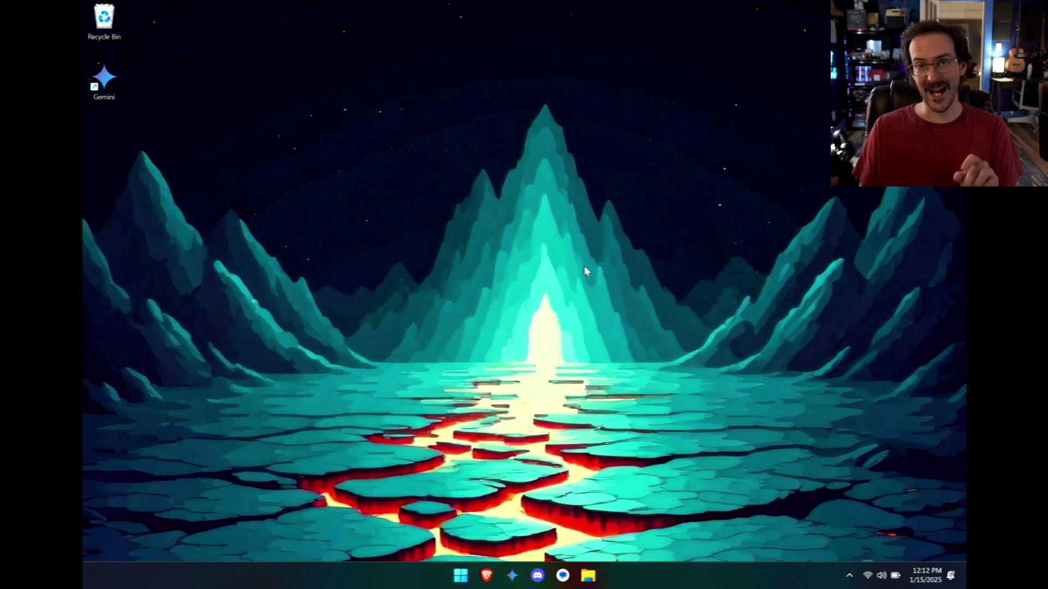
Press Ctrl+Alt+G to launch the Gemini web app and confirm the remap works
{"action": "key", "text": "ctrl+alt+g"}
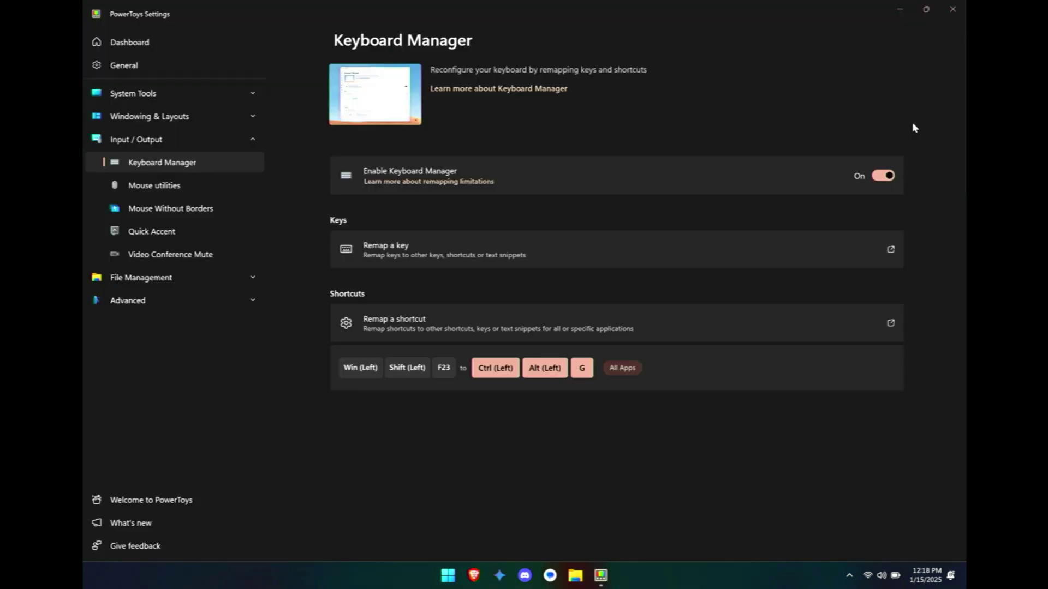
Open the shortcut remap editor, then hide desktop icons via the desktop's View menu
{"action": "left_click", "coordinate": [732, 325]}
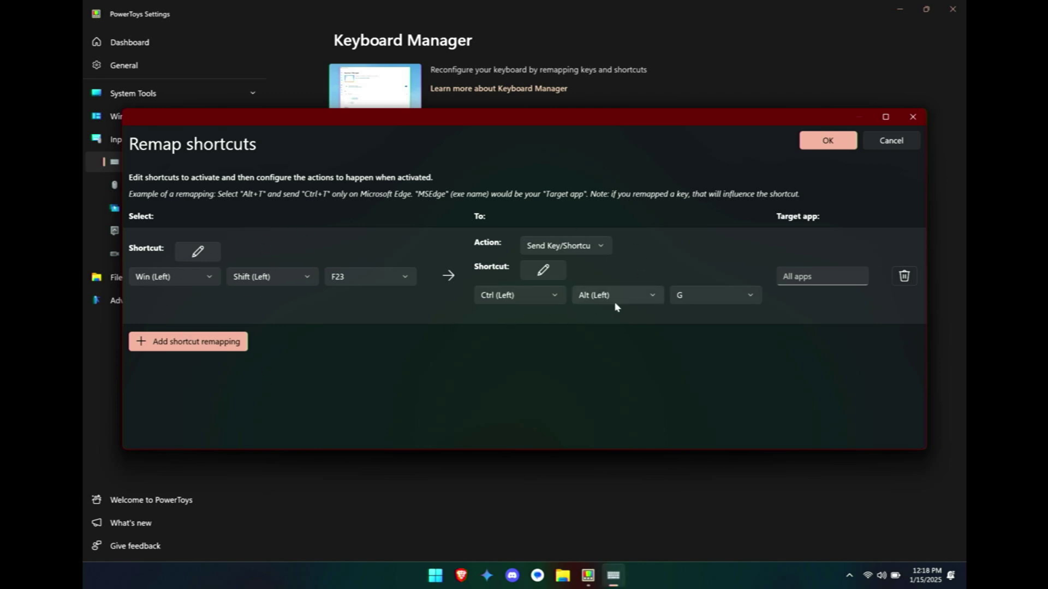
{"action": "key", "text": "super+d"}
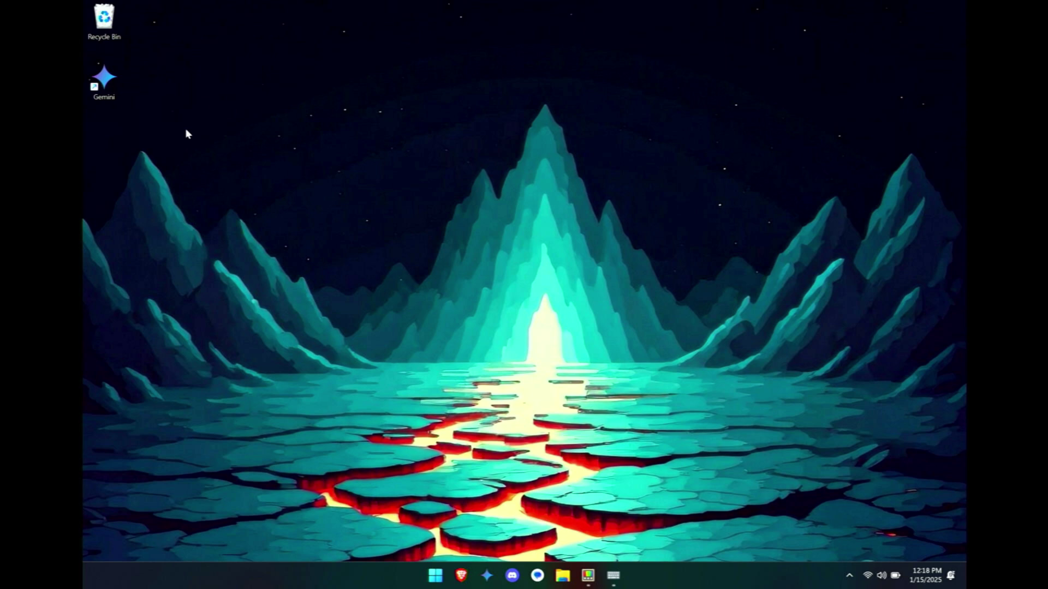
{"action": "left_click", "coordinate": [106, 99]}
{"action": "right_click", "coordinate": [339, 136]}
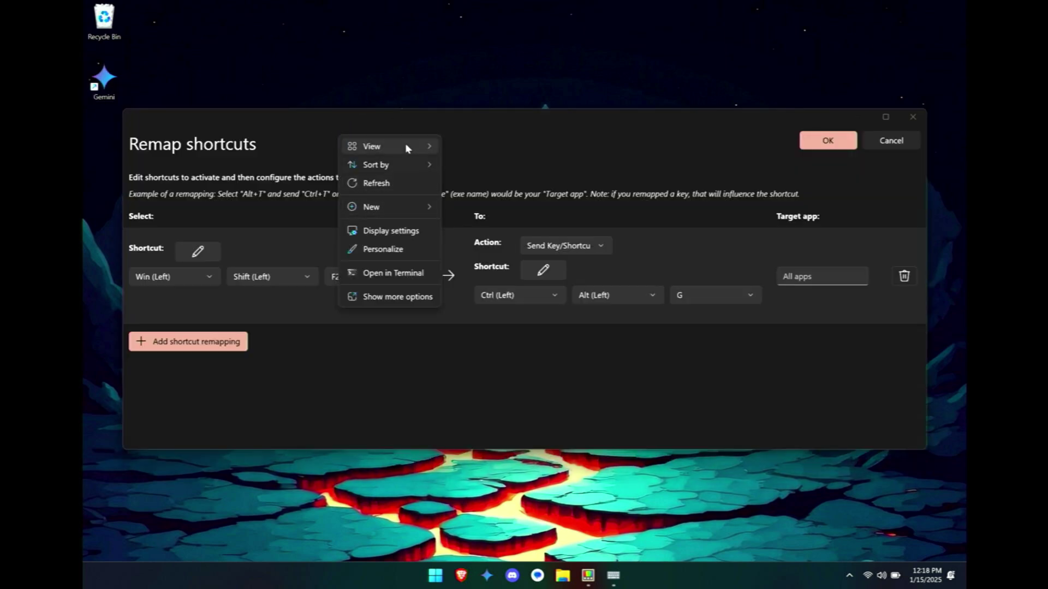
{"action": "mouse_move", "coordinate": [405, 145]}
{"action": "left_click", "coordinate": [499, 253]}
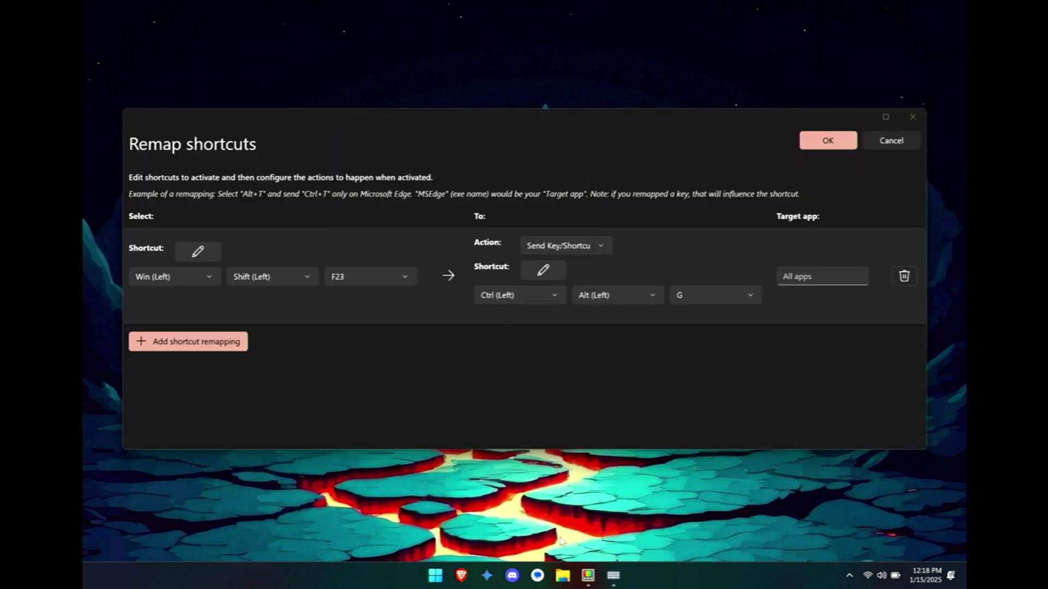
Return to the remap editor and delete the existing Win+Shift+F23 remapping row
{"action": "left_click", "coordinate": [597, 579]}
{"action": "left_click", "coordinate": [607, 579]}
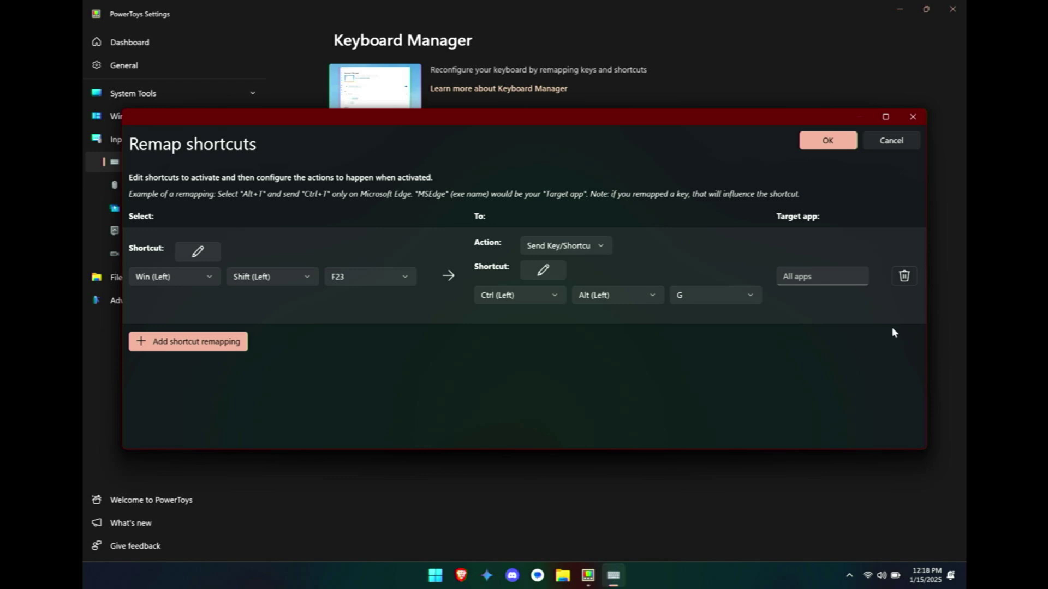
{"action": "left_click", "coordinate": [904, 275]}
Add a new remapping row with Win+Shift+F23 (the Copilot key) as its trigger
{"action": "left_click", "coordinate": [231, 242]}
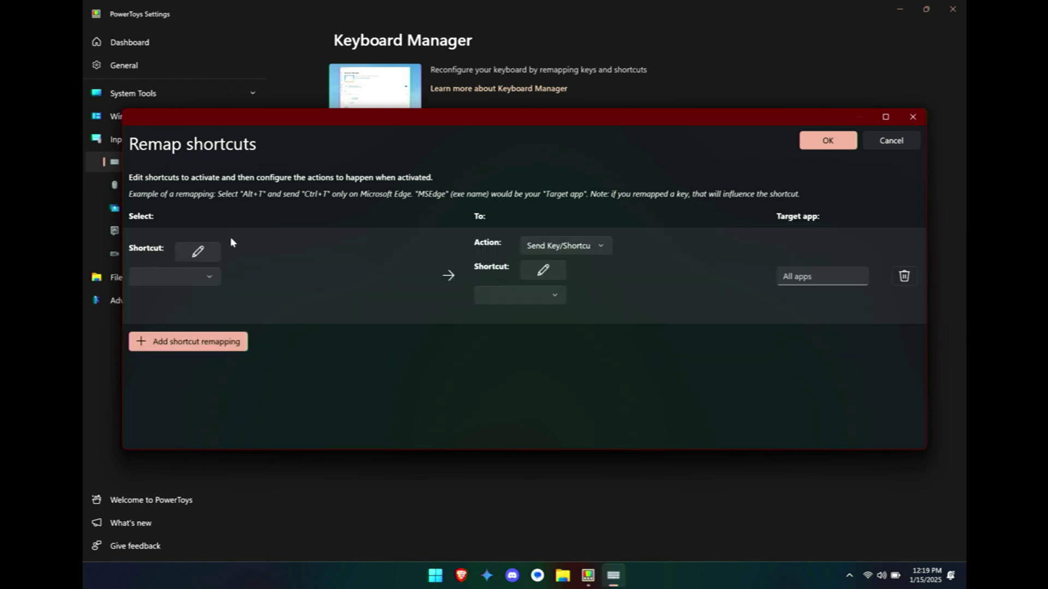
{"action": "left_click", "coordinate": [209, 249]}
{"action": "key", "text": "super+shift+F23"}
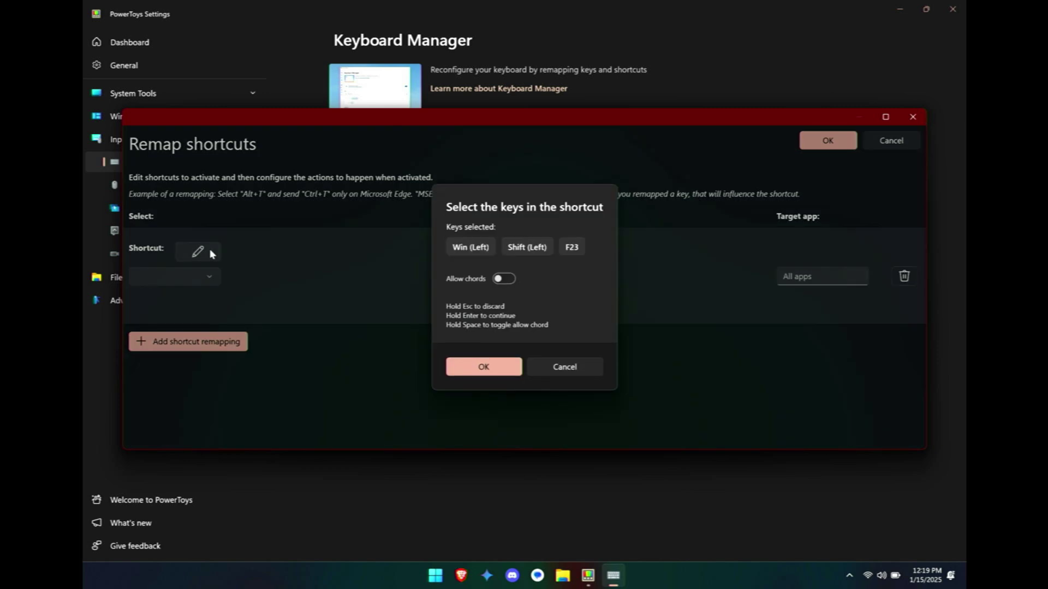
{"action": "left_click", "coordinate": [483, 367]}
Preview the Run Program and Open URI actions for the new remapping
{"action": "left_click", "coordinate": [557, 247]}
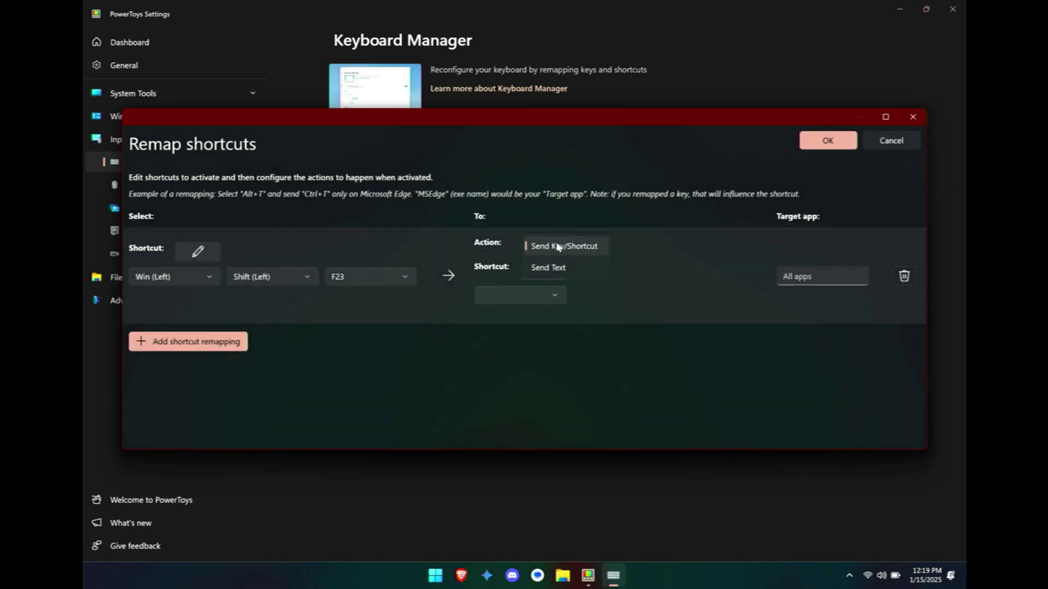
{"action": "left_click", "coordinate": [568, 288]}
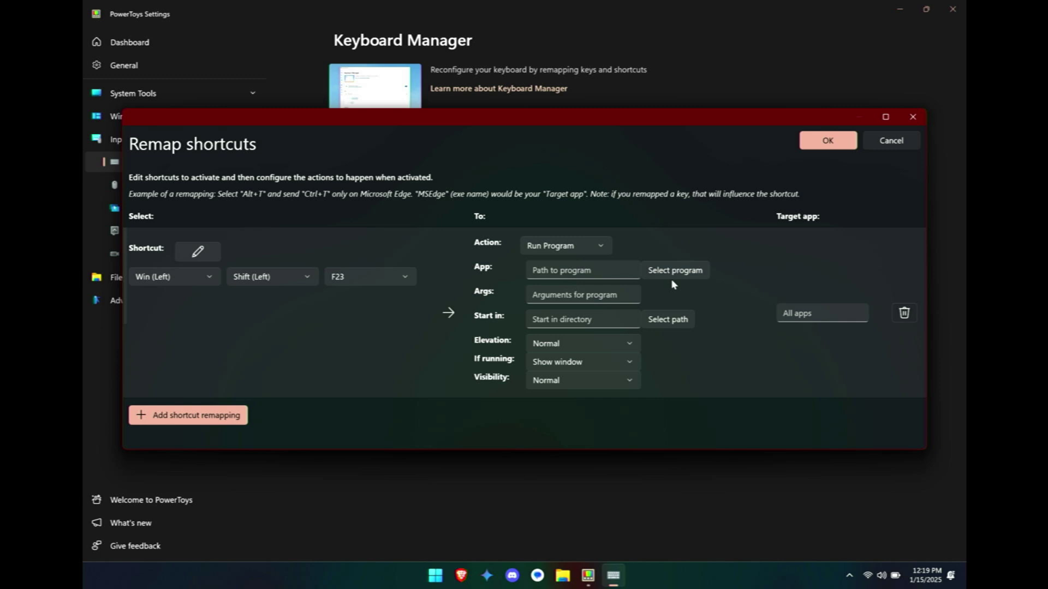
{"action": "left_click", "coordinate": [582, 247]}
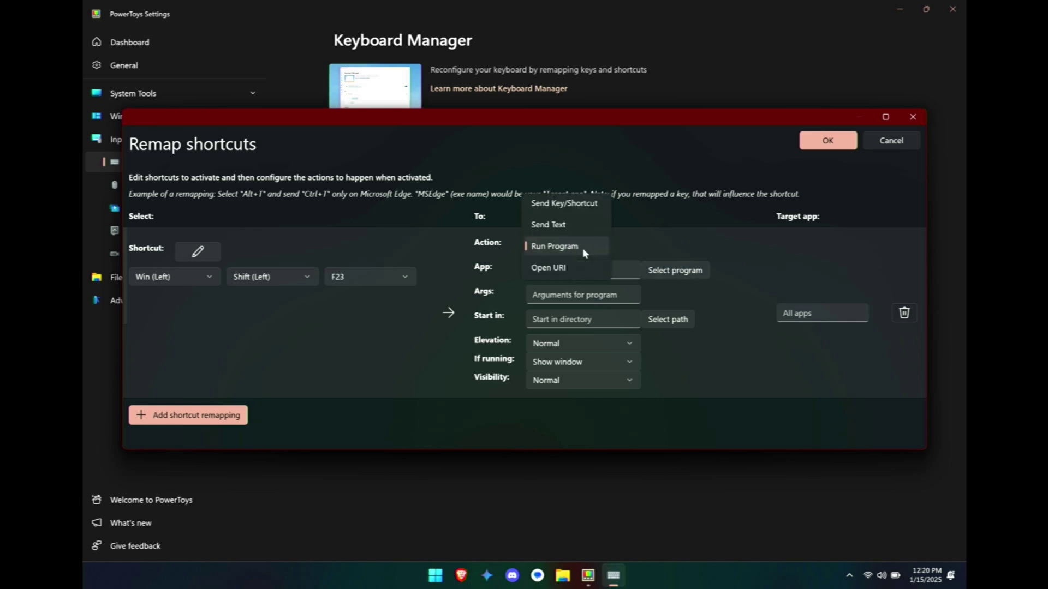
{"action": "left_click", "coordinate": [573, 266]}
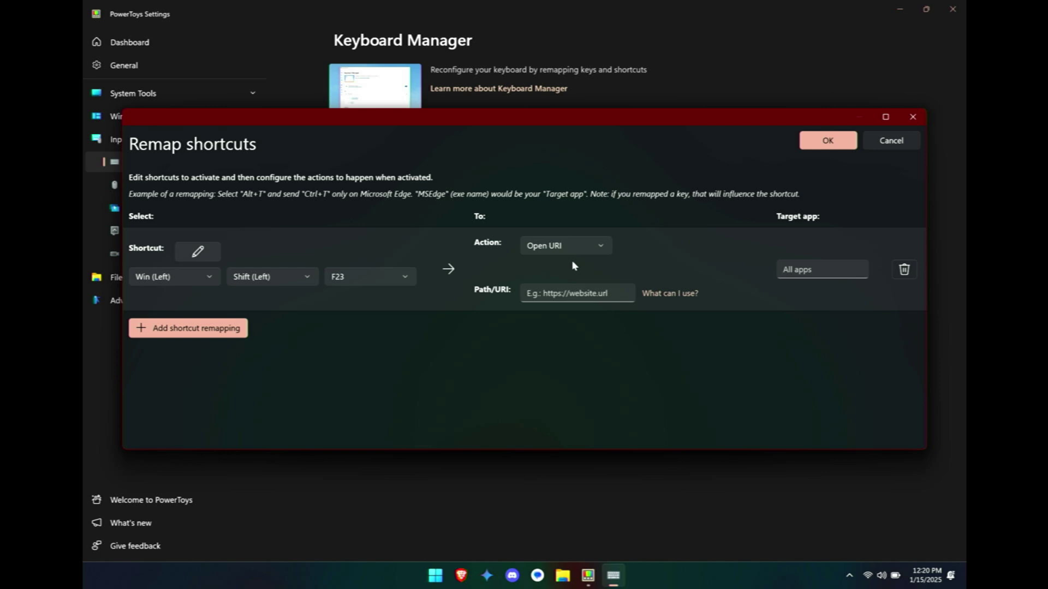
Switch the action back to Send Key/Shortcut and record Ctrl+Alt+G as the output
{"action": "left_click", "coordinate": [567, 247]}
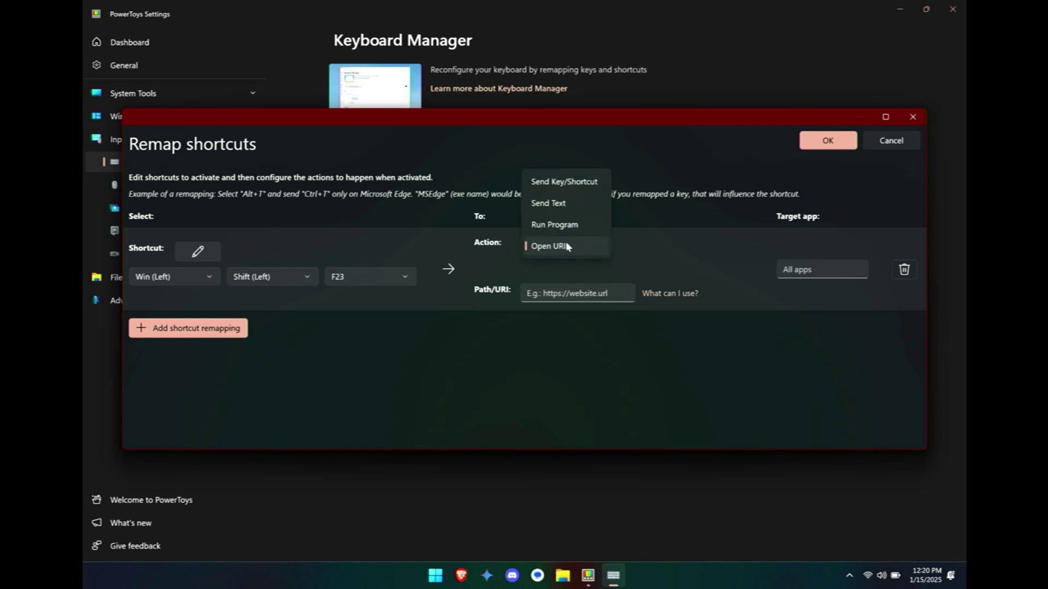
{"action": "left_click", "coordinate": [551, 182]}
{"action": "left_click", "coordinate": [545, 268]}
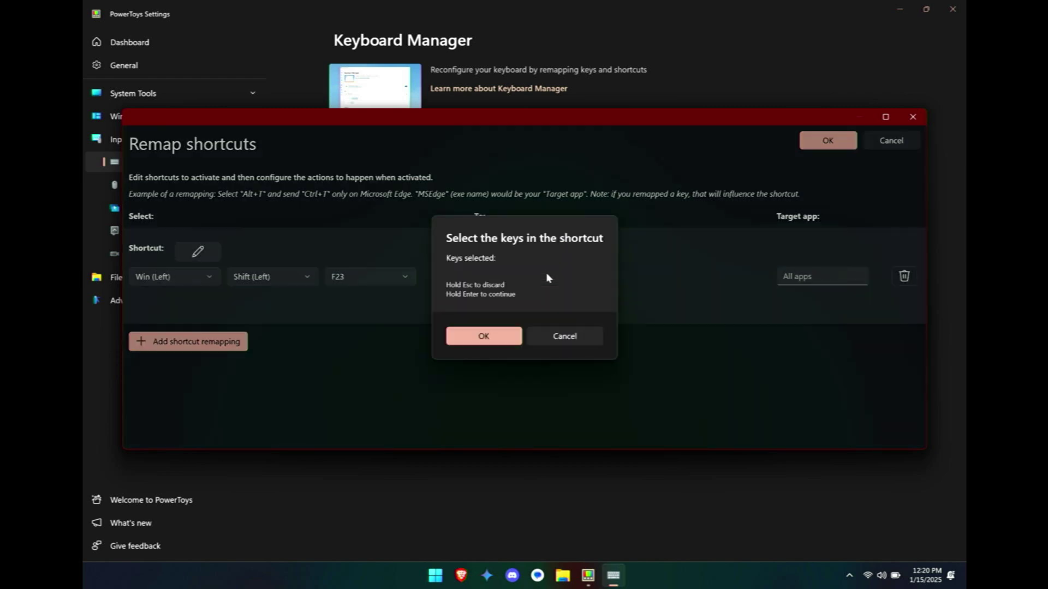
{"action": "key", "text": "ctrl+alt+g"}
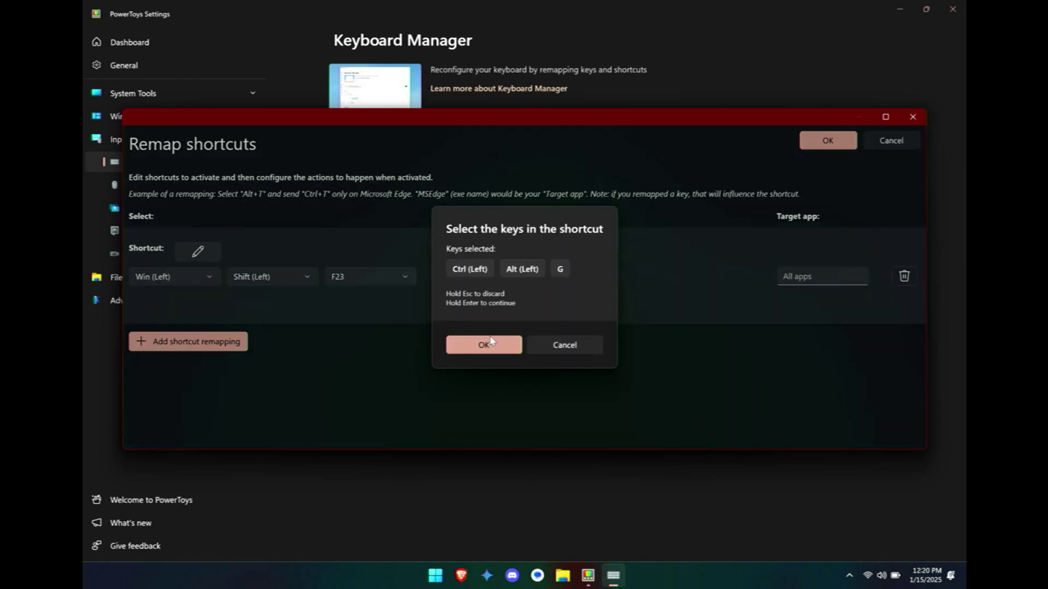
{"action": "left_click", "coordinate": [480, 349]}
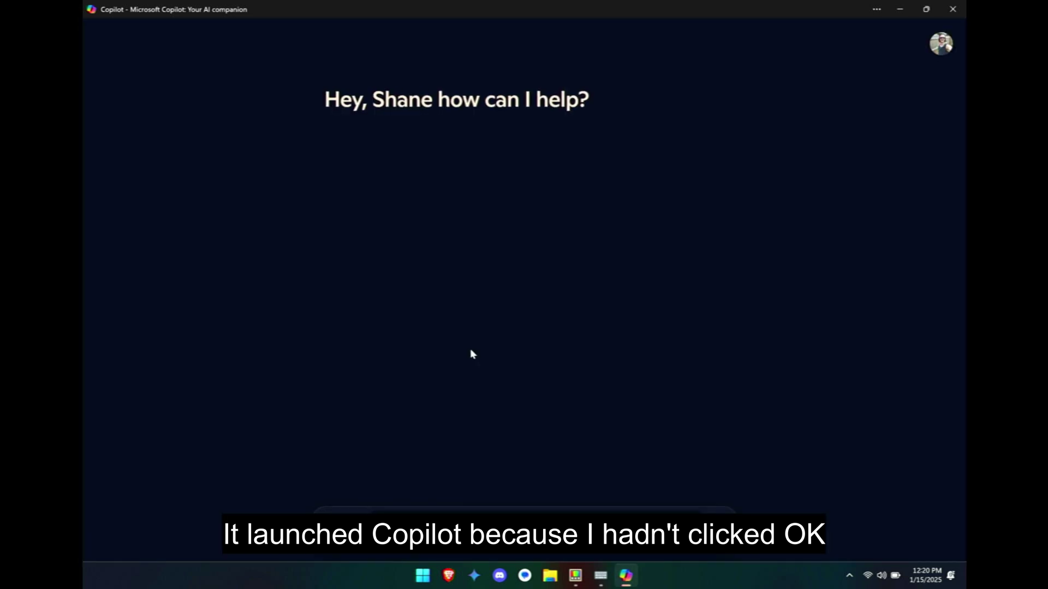
Close the Microsoft Copilot window that popped up over PowerToys
{"action": "left_click", "coordinate": [952, 9]}
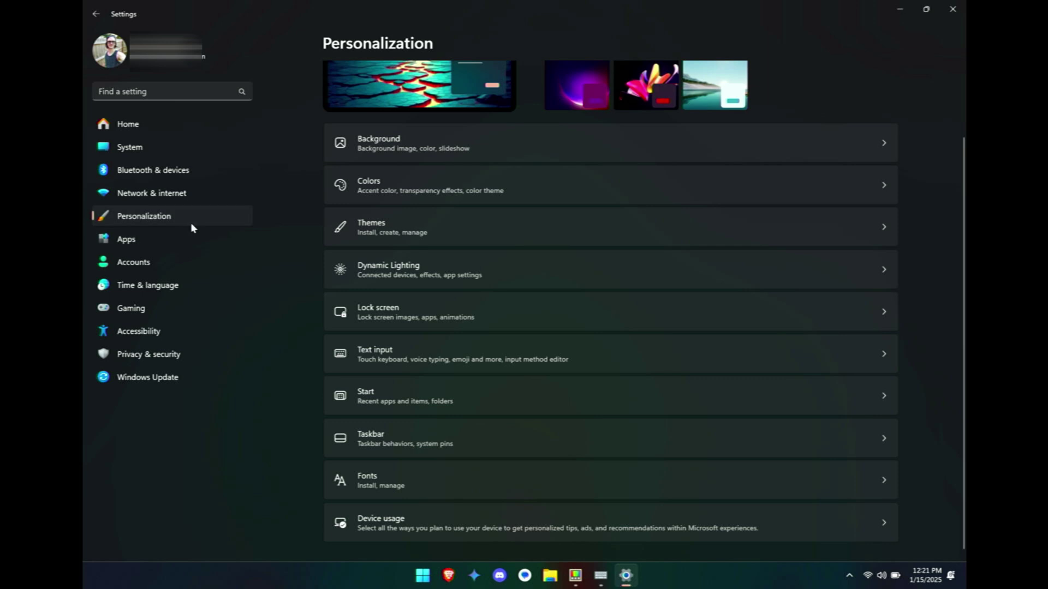
In Text input, set Customize Copilot key to Search and test it with the Copilot key
{"action": "left_click", "coordinate": [407, 352]}
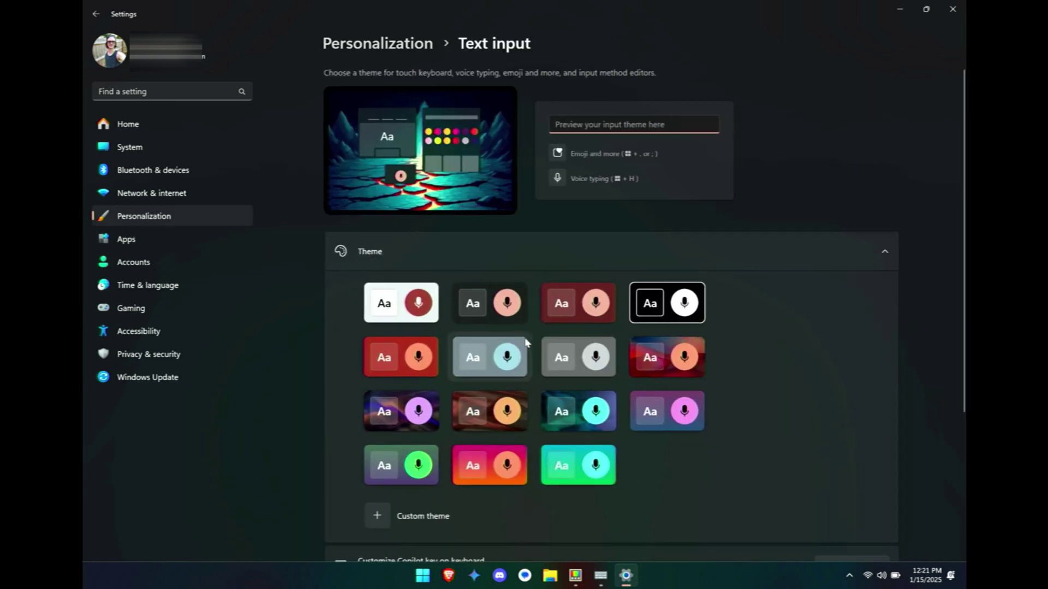
{"action": "scroll", "coordinate": [525, 341], "scroll_direction": "down", "scroll_amount": 4}
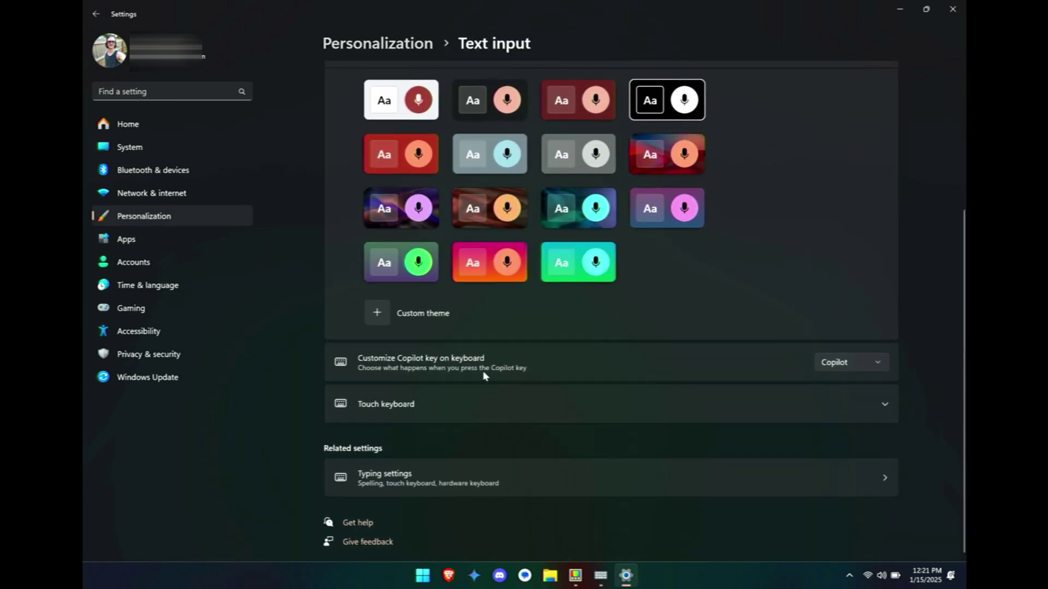
{"action": "left_click", "coordinate": [853, 364]}
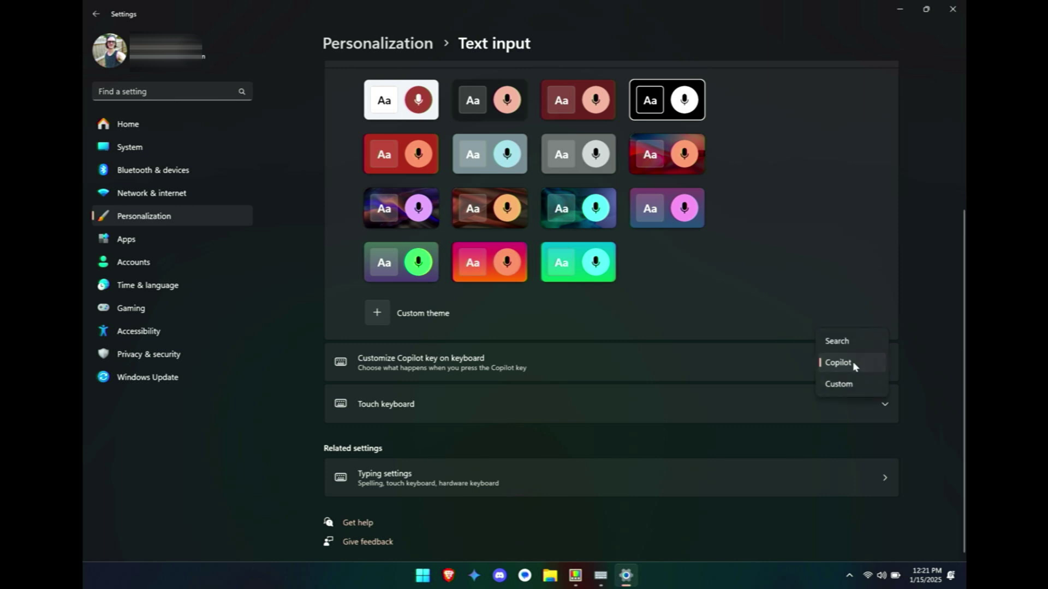
{"action": "left_click", "coordinate": [854, 342]}
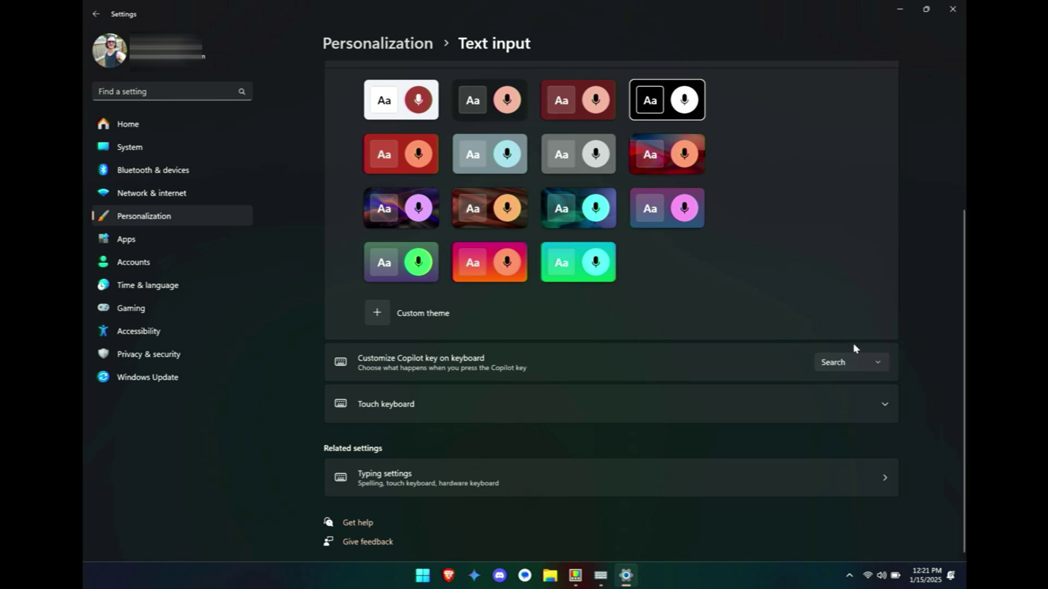
{"action": "key", "text": "super+shift+F23"}
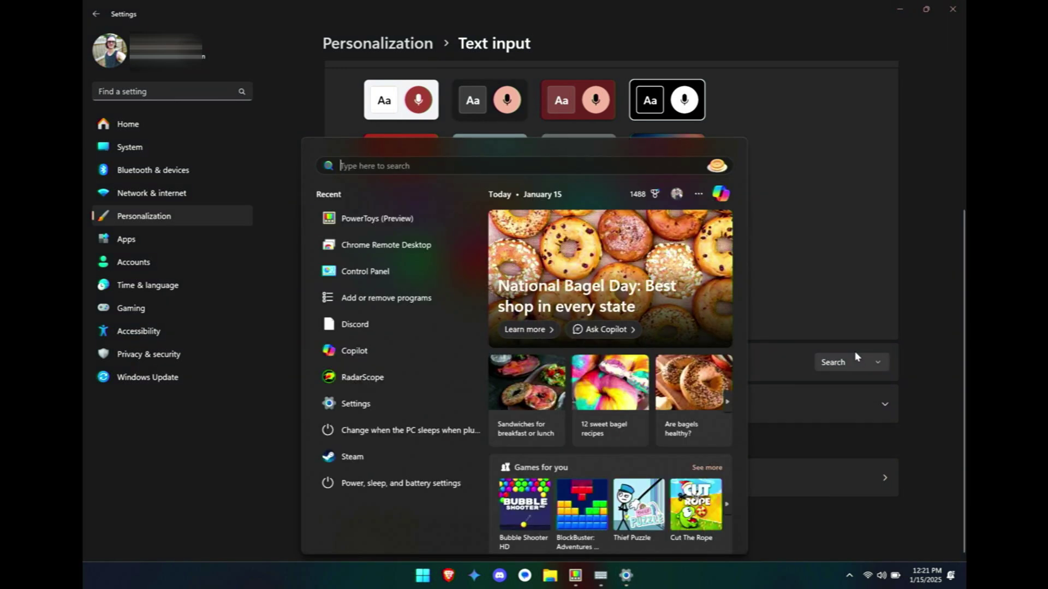
Try the Custom option, cancel it, and set the Copilot key back to Copilot
{"action": "left_click", "coordinate": [855, 360]}
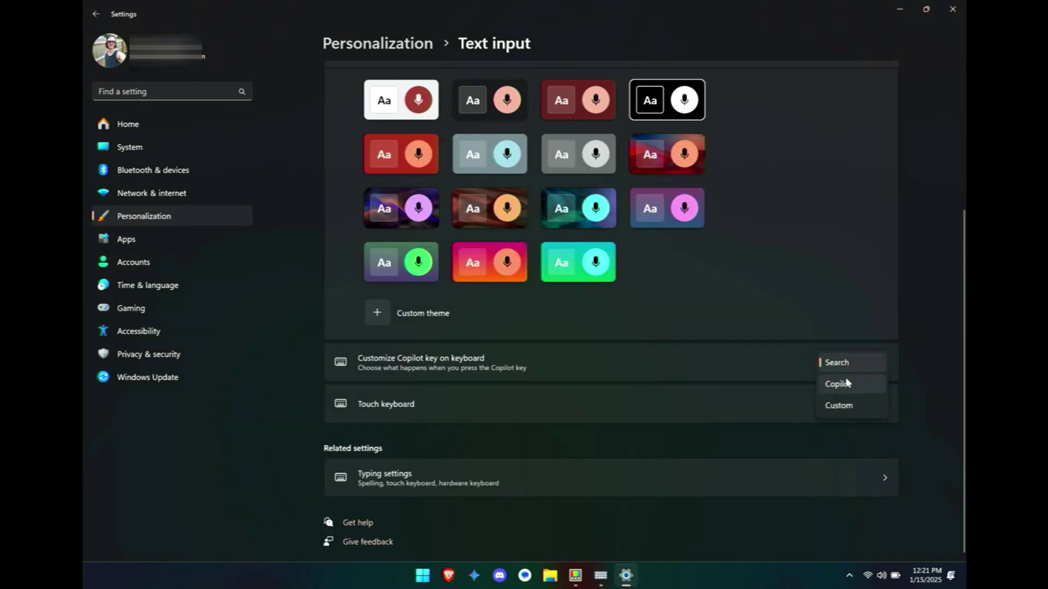
{"action": "left_click", "coordinate": [844, 406]}
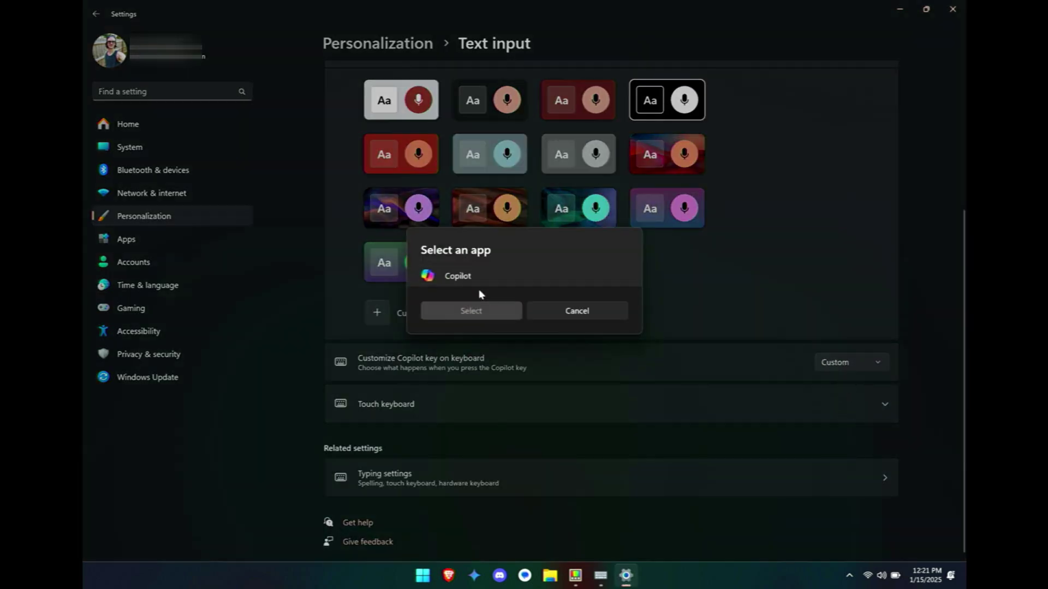
{"action": "left_click", "coordinate": [571, 311]}
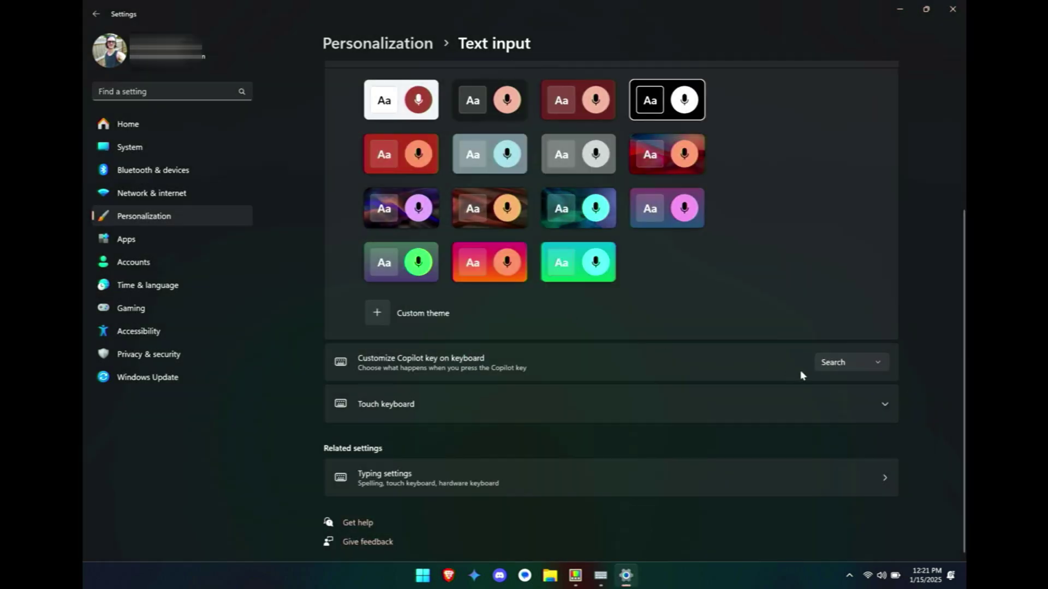
{"action": "left_click", "coordinate": [830, 366]}
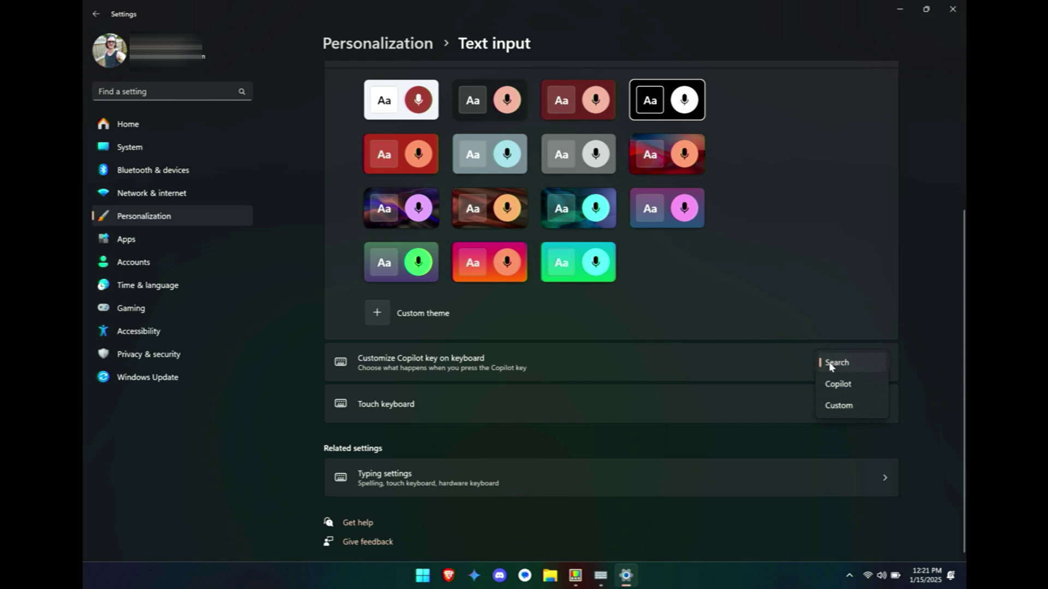
{"action": "left_click", "coordinate": [850, 384]}
Close the Remap shortcuts editor and PowerToys Settings, keeping the Win+Shift+F23 to Ctrl+Alt+G remap
{"action": "left_click", "coordinate": [953, 8]}
{"action": "left_click", "coordinate": [950, 7]}
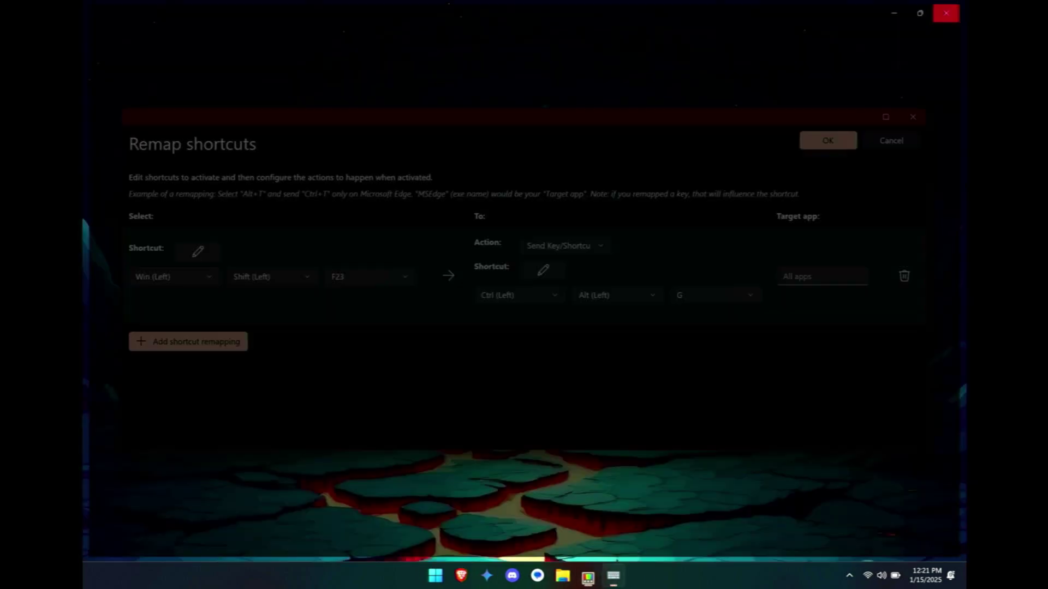